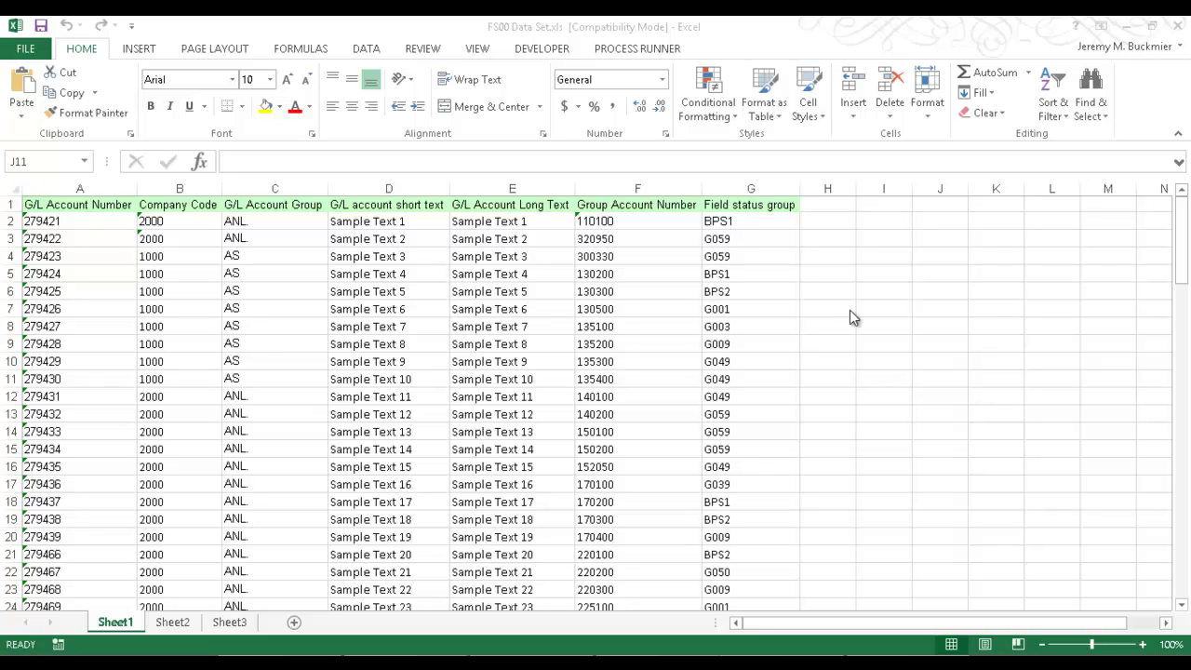
- Switch to Process Runner and start recording a new process for transaction code FS00
key(alt+Tab)
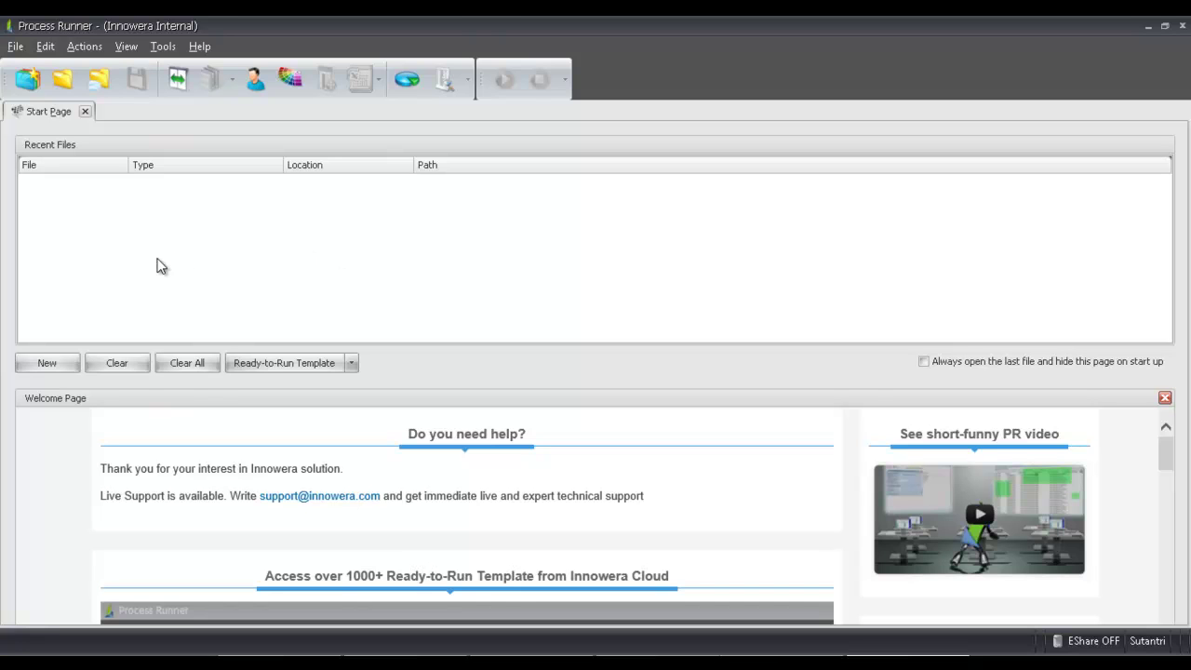
click(56, 368)
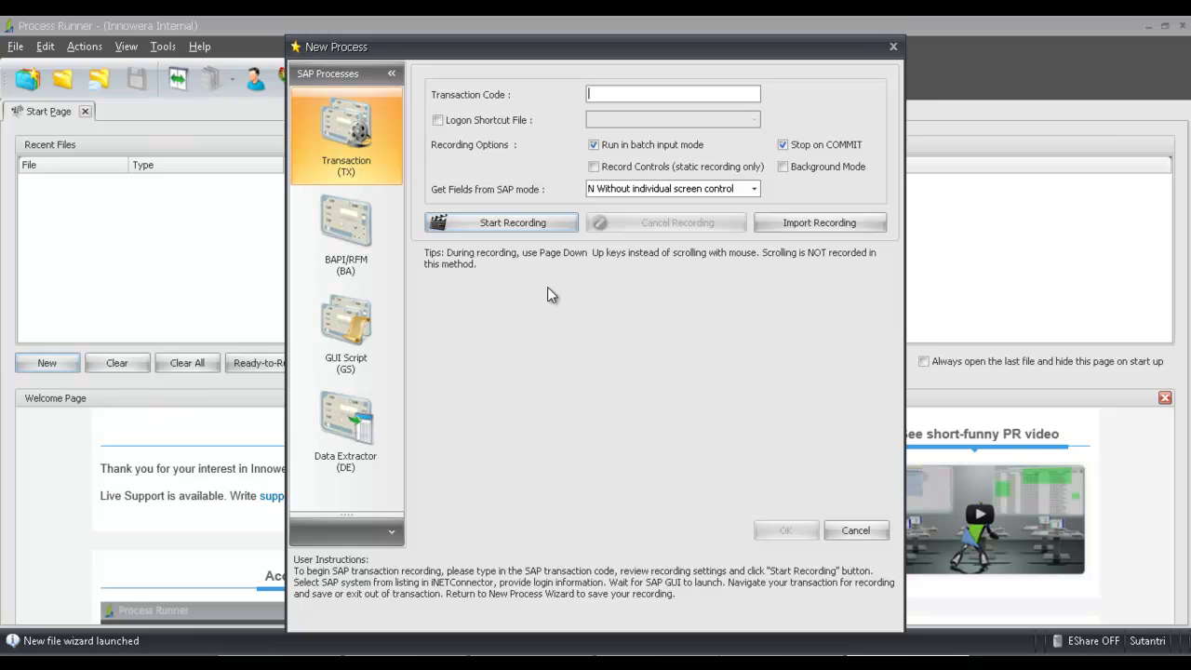
text(FS00)
click(524, 227)
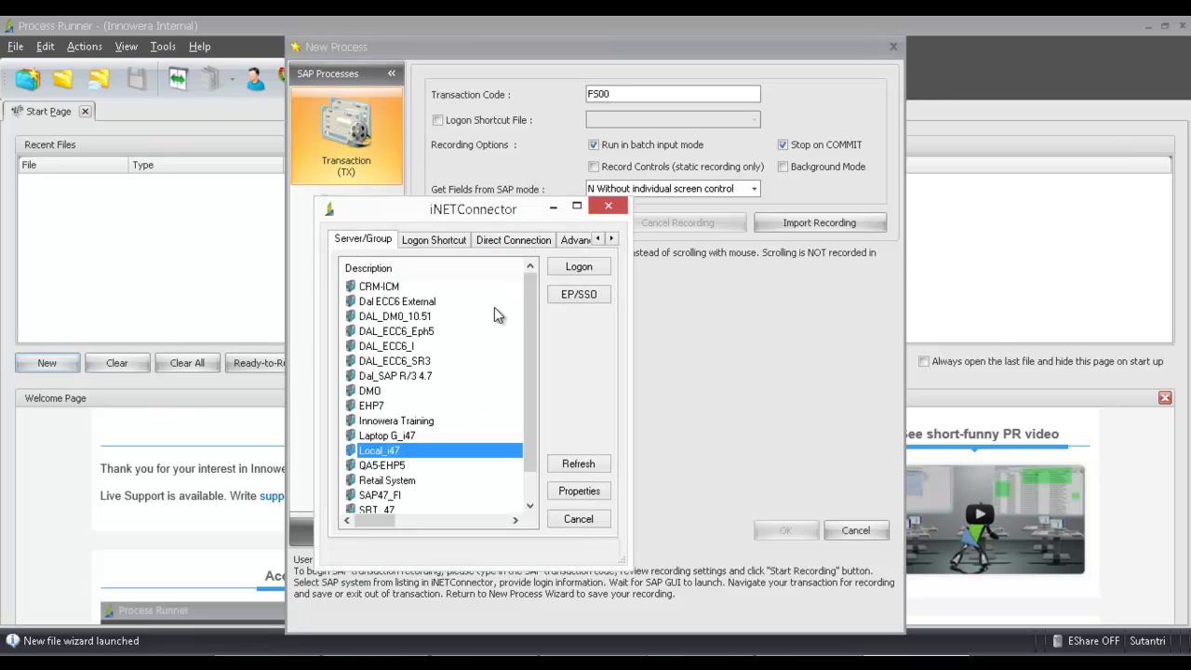
- Log on to the Local_i47 SAP system, entering the account password
click(577, 267)
click(582, 339)
text(****)
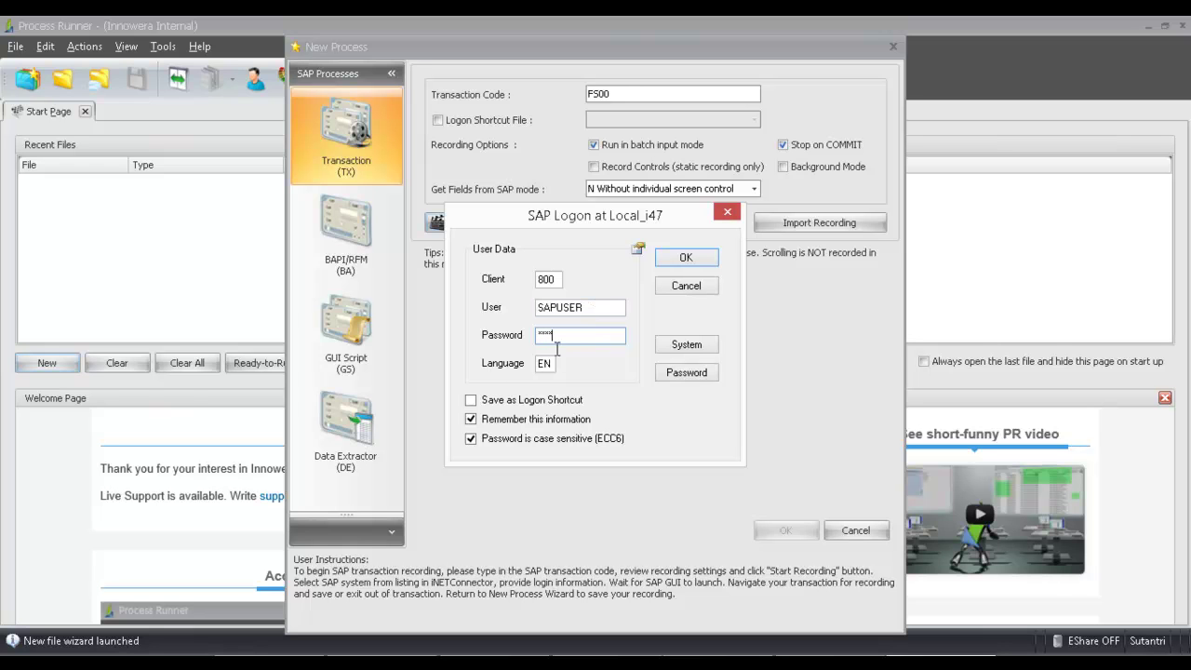
click(690, 259)
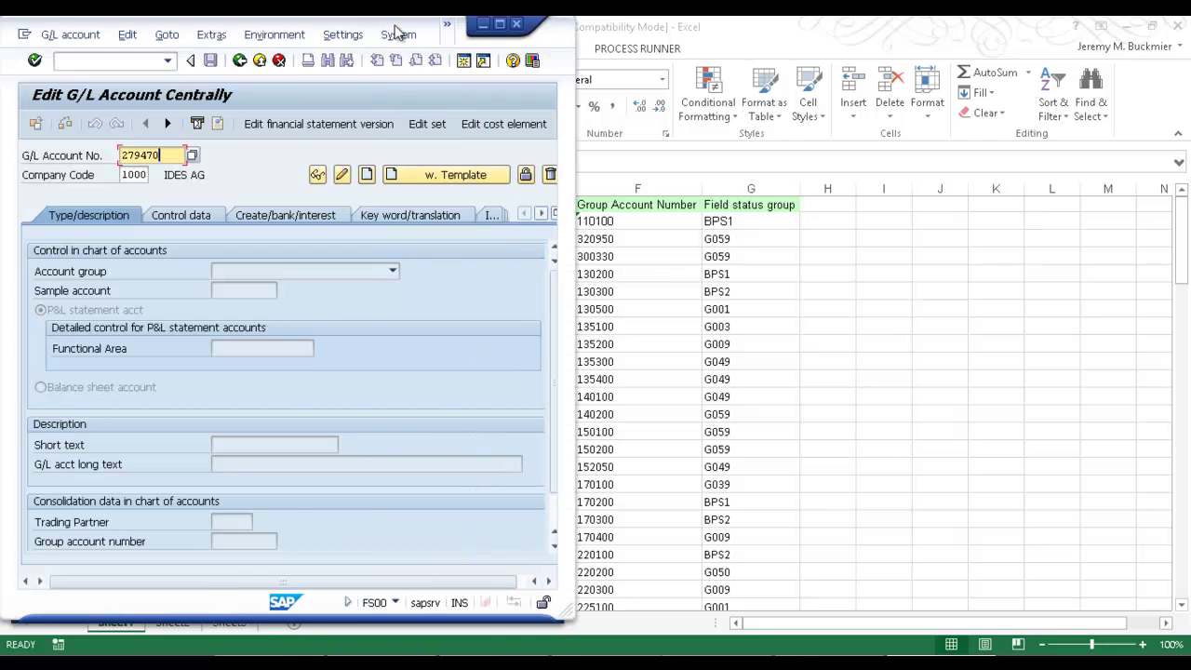
- Place the SAP window beside the spreadsheet's first columns and enter the G/L account number from the first data row
drag(385, 29, 994, 54)
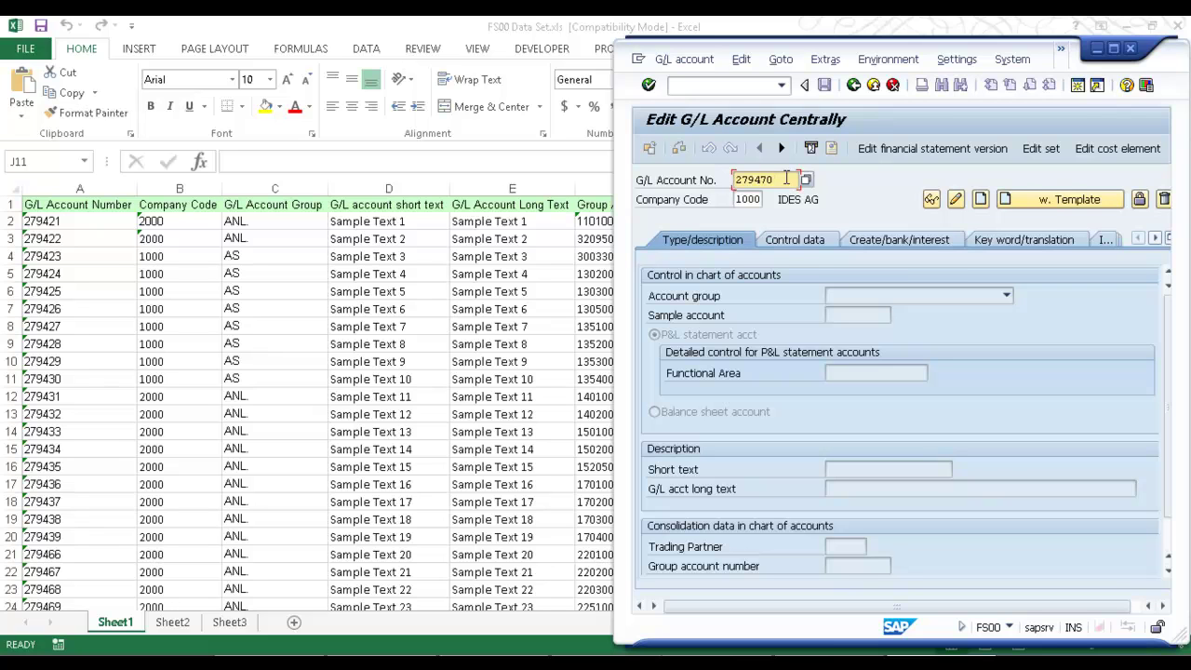
key(BackSpace)
key(BackSpace)
key(BackSpace)
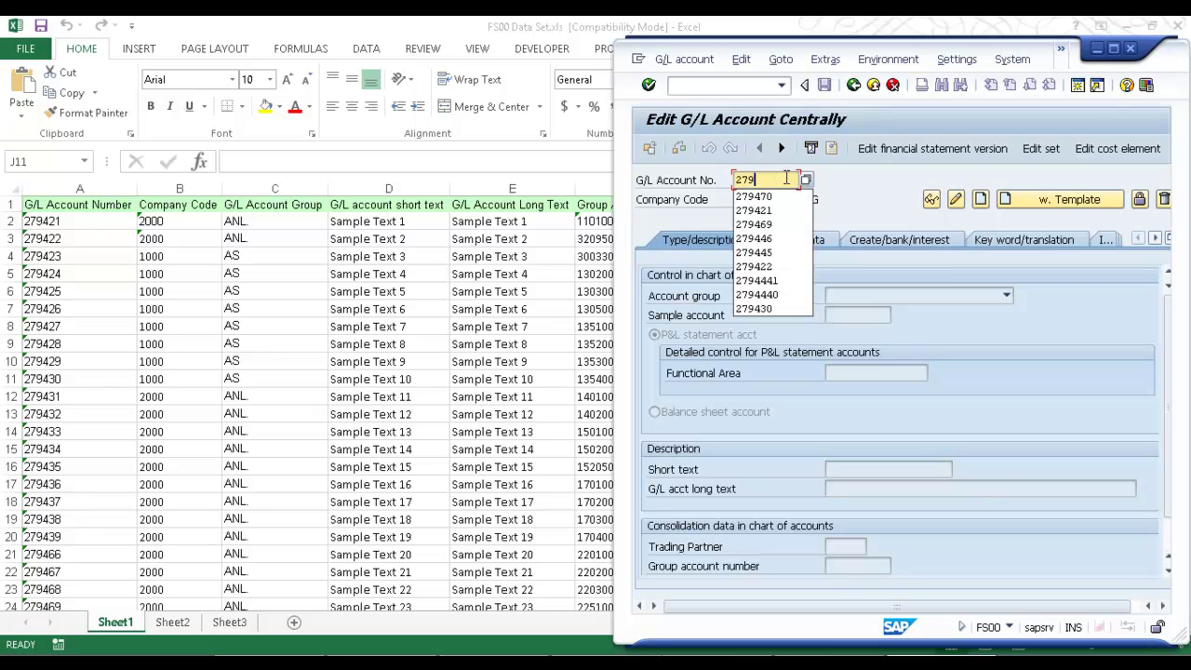
text(421)
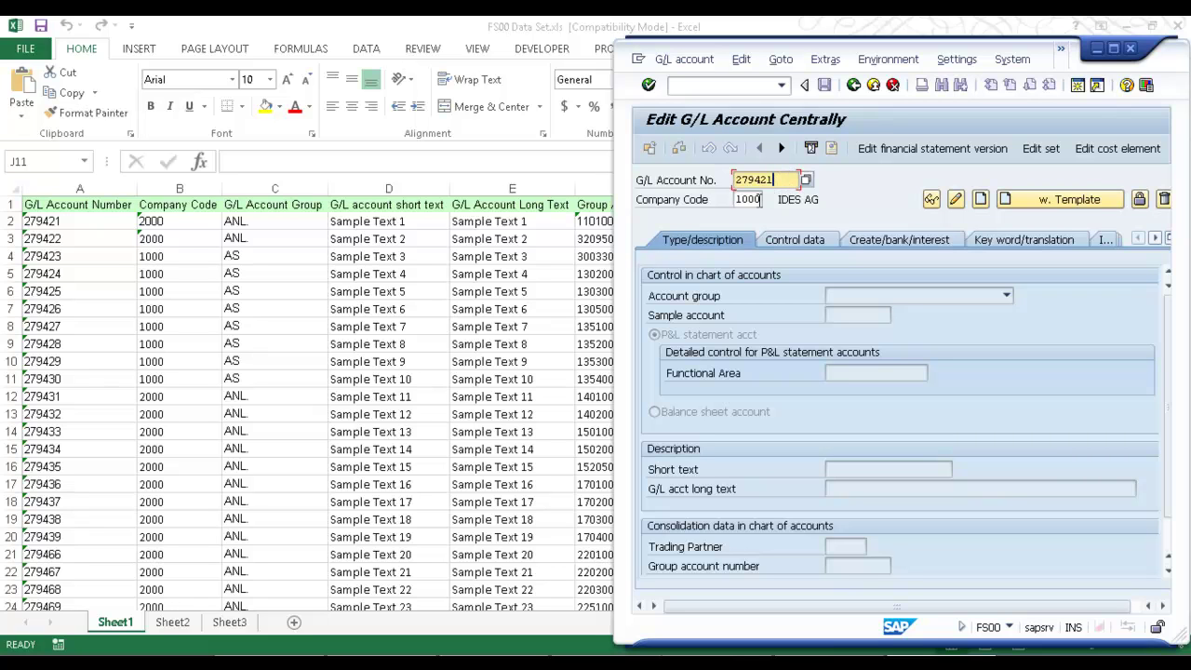
- Set the company code to 2000 and start creating the G/L account
click(759, 199)
key(BackSpace)
key(BackSpace)
key(BackSpace)
key(BackSpace)
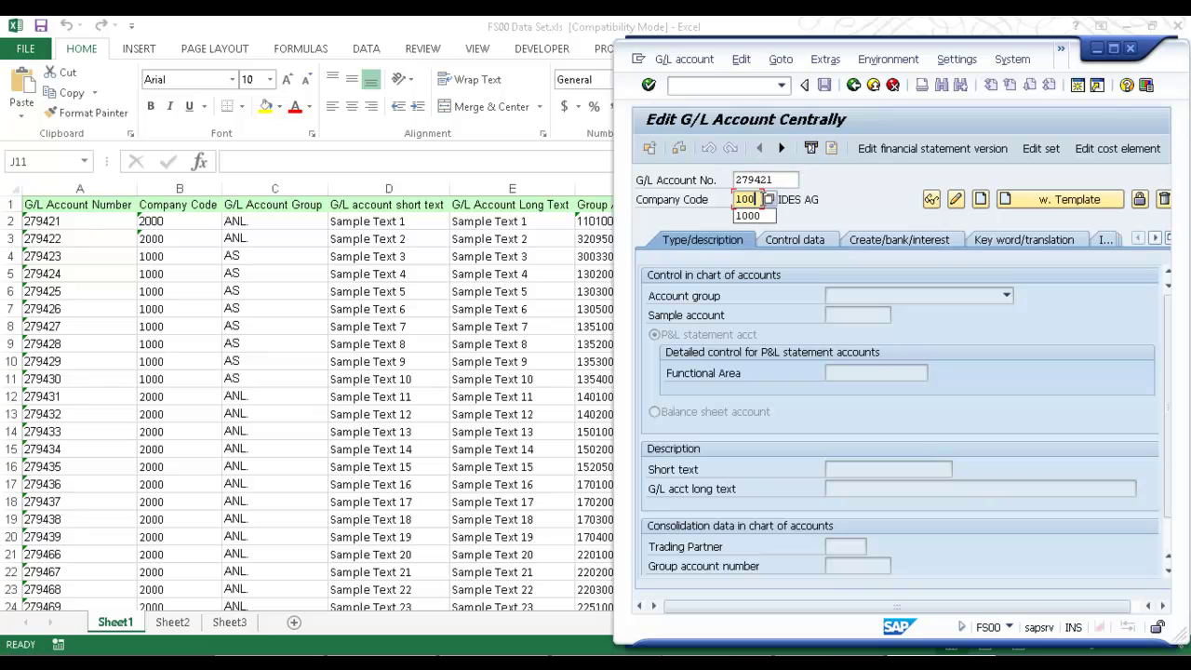
text(2000)
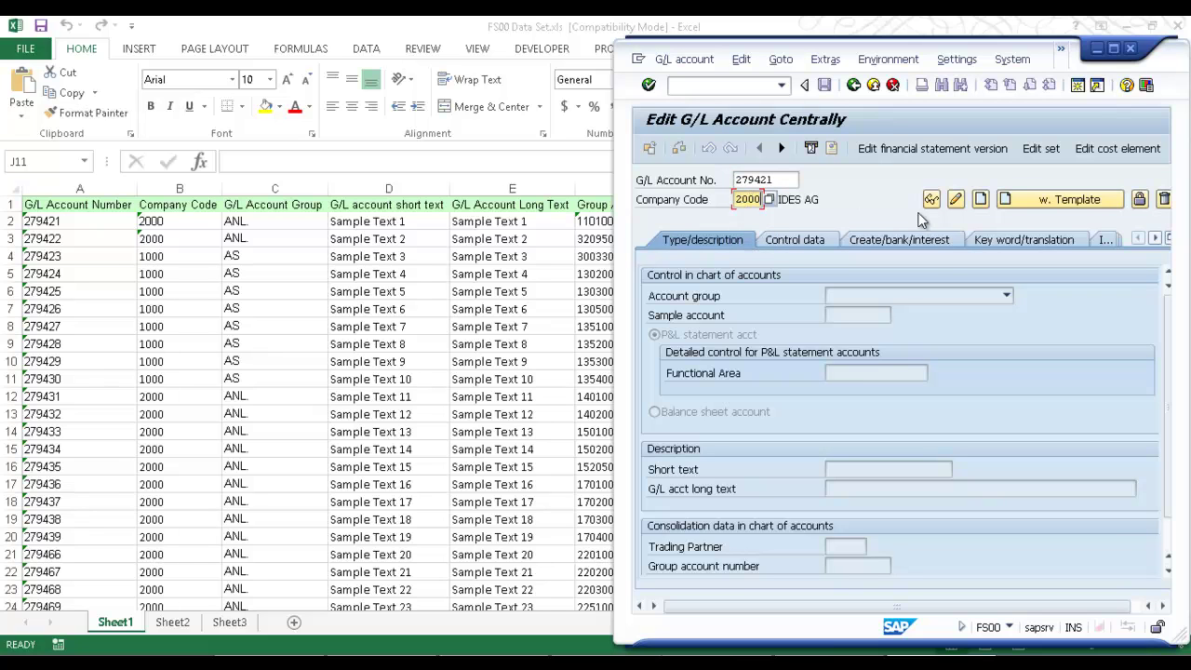
click(980, 204)
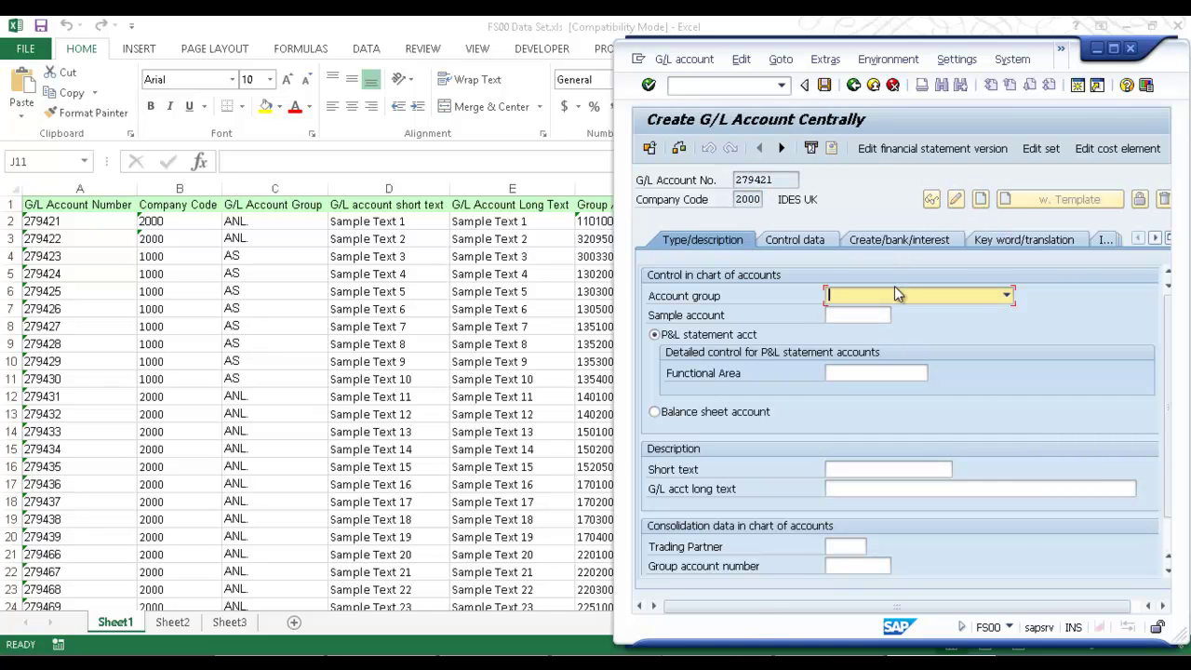
- Set the account group to ANL. Fixed assets accounts and designate it as a balance sheet account
click(1007, 297)
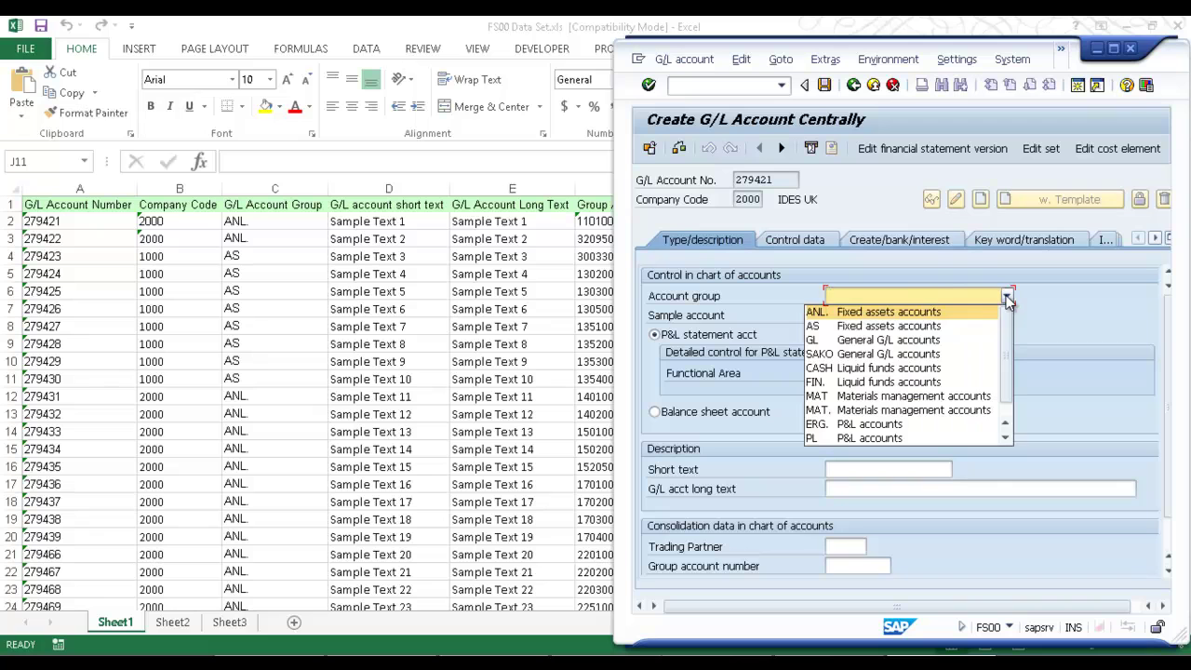
click(943, 312)
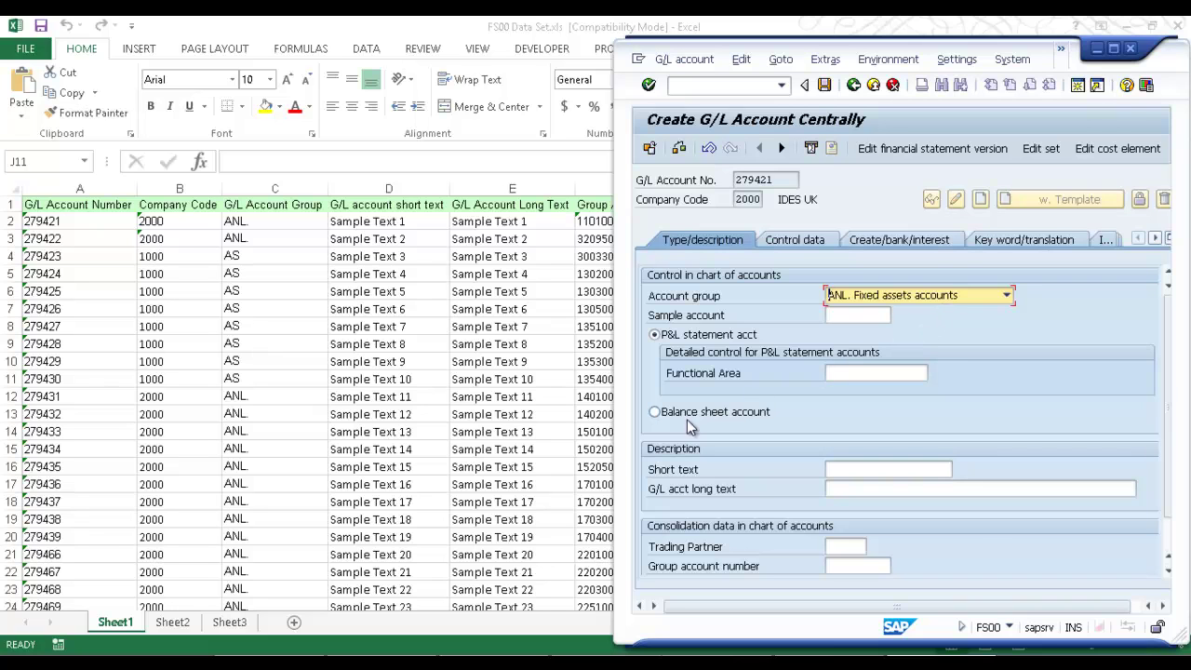
click(655, 414)
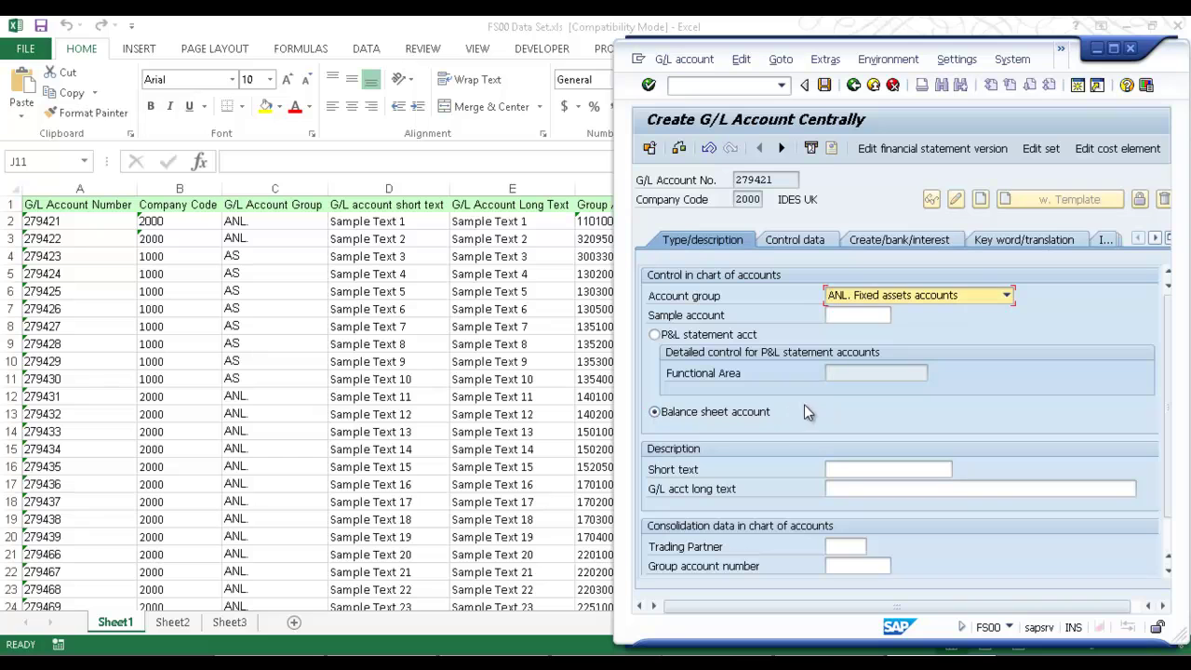
- Enter "Sample Text 1" as both the short text and the G/L account long text
click(847, 465)
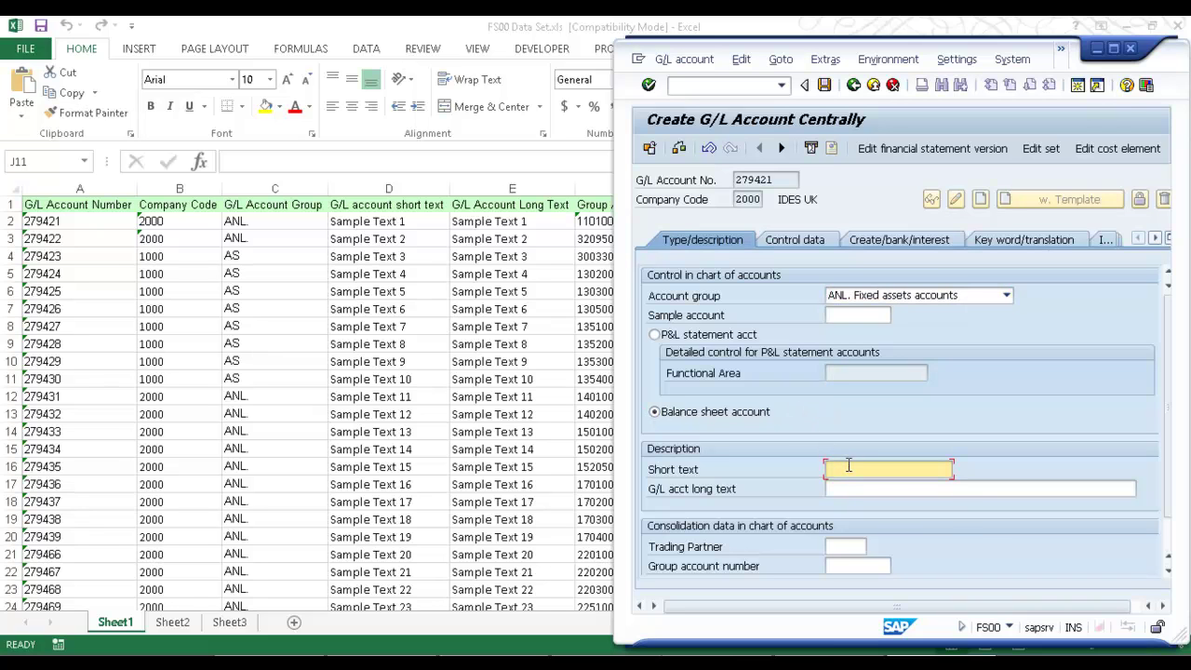
text(Sample)
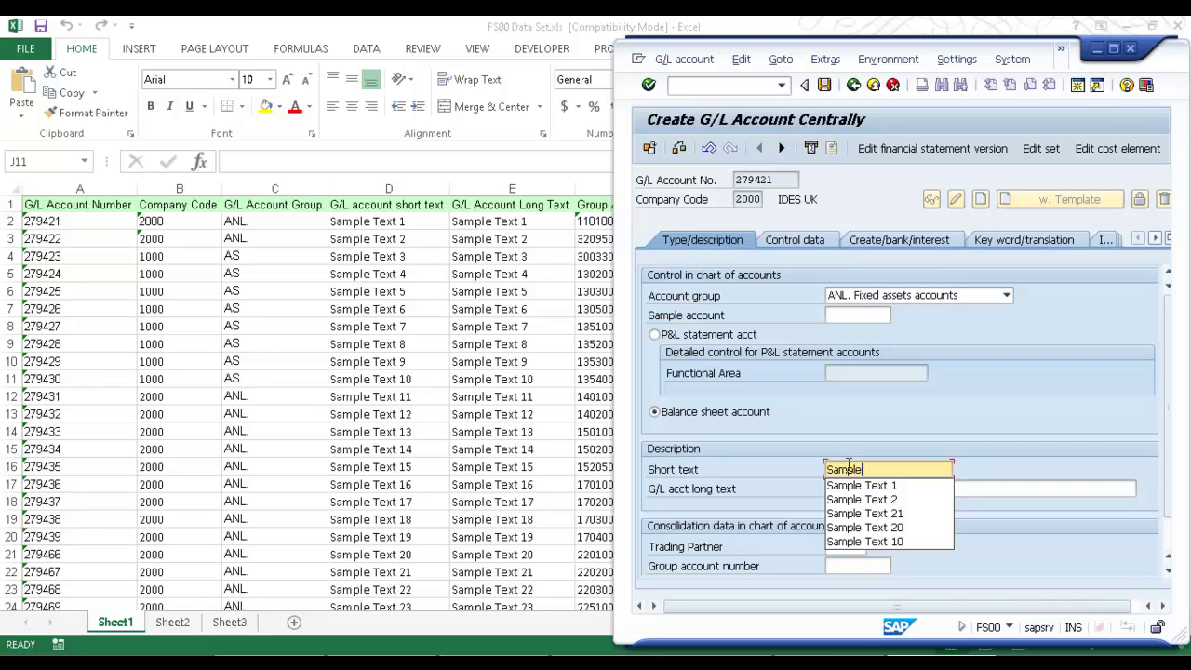
click(873, 484)
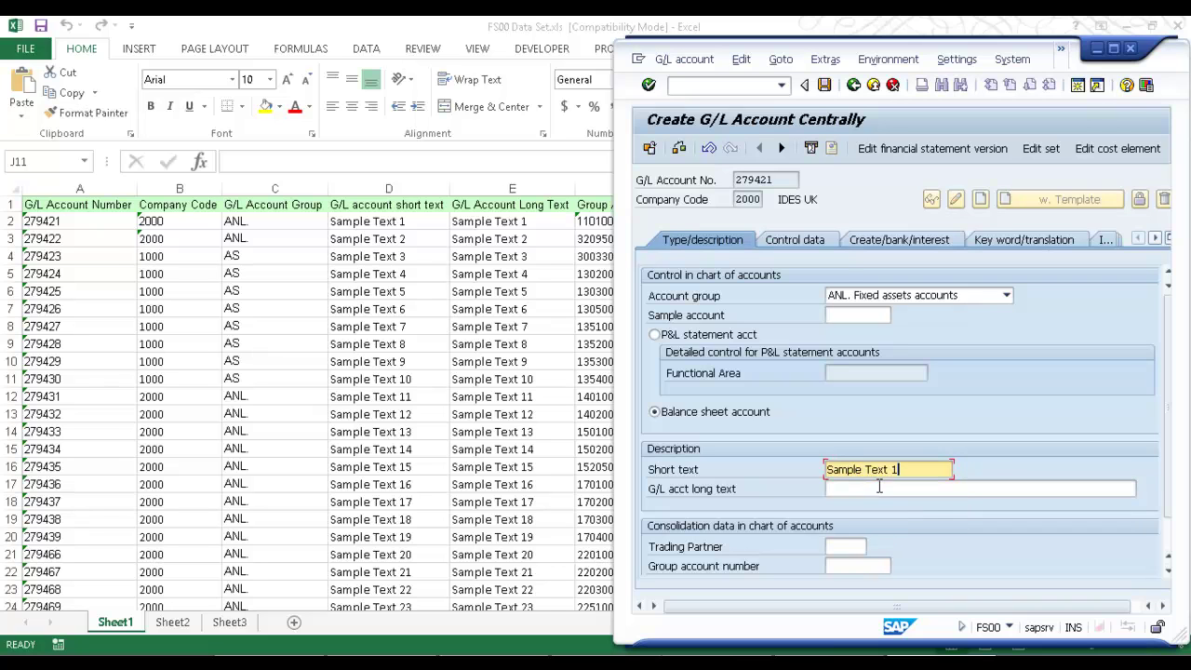
click(851, 491)
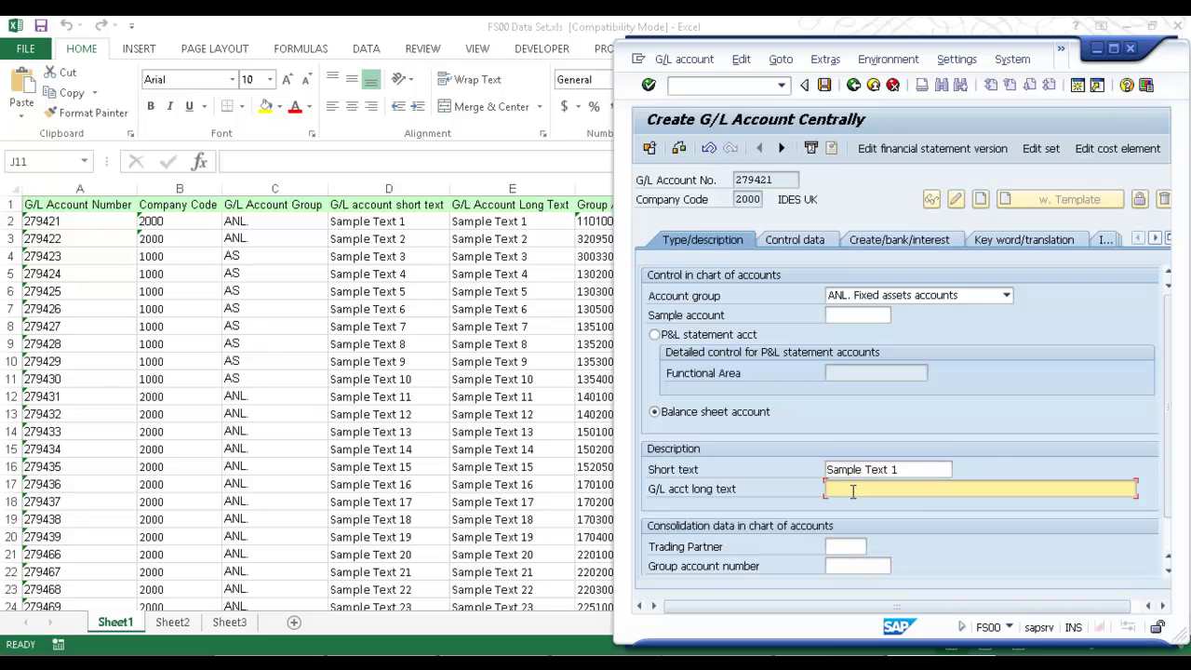
text(S)
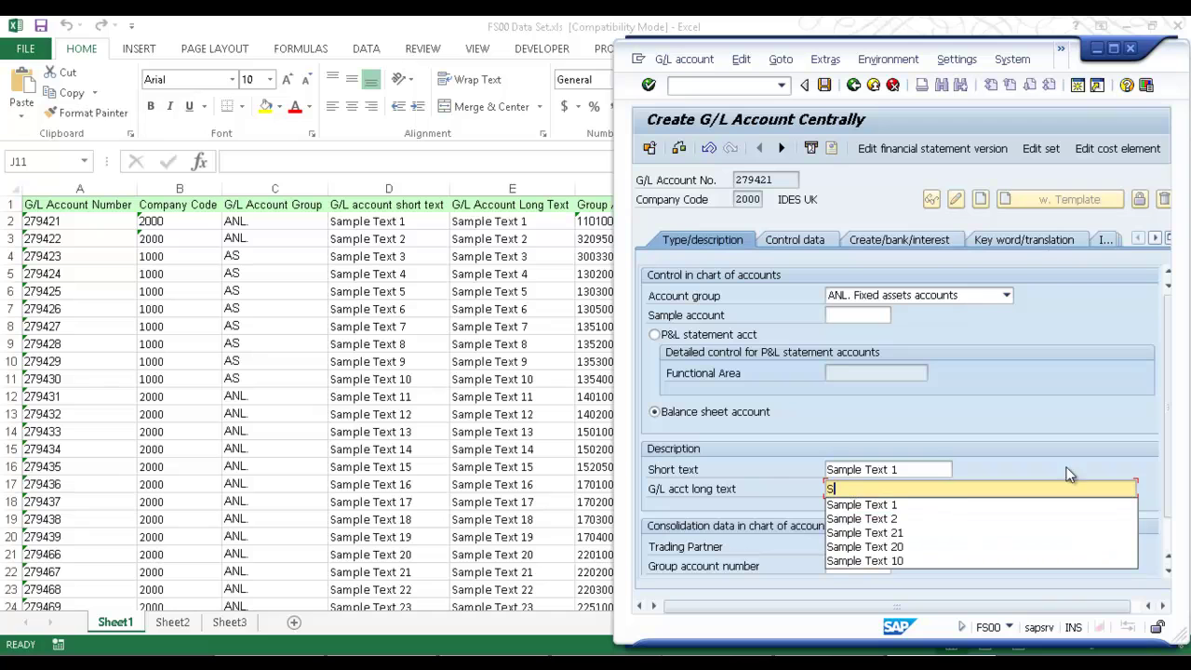
click(930, 508)
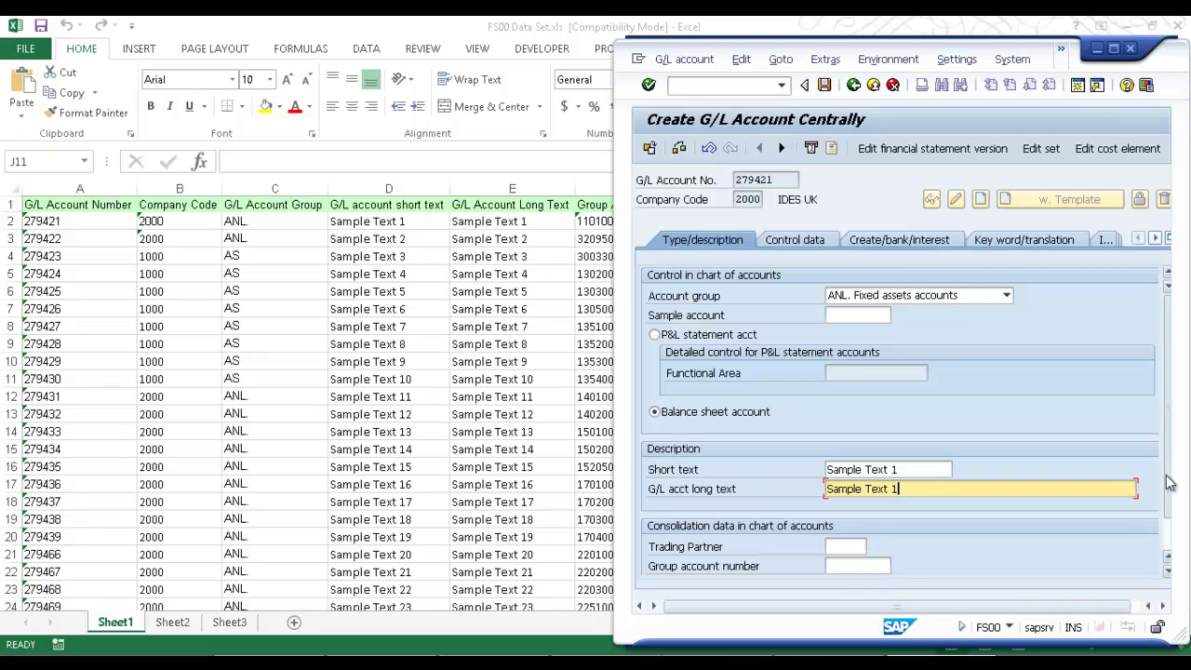
- Fill in the consolidation data's group account number from the spreadsheet's first data row
scroll(1169, 477, down, 2)
click(882, 527)
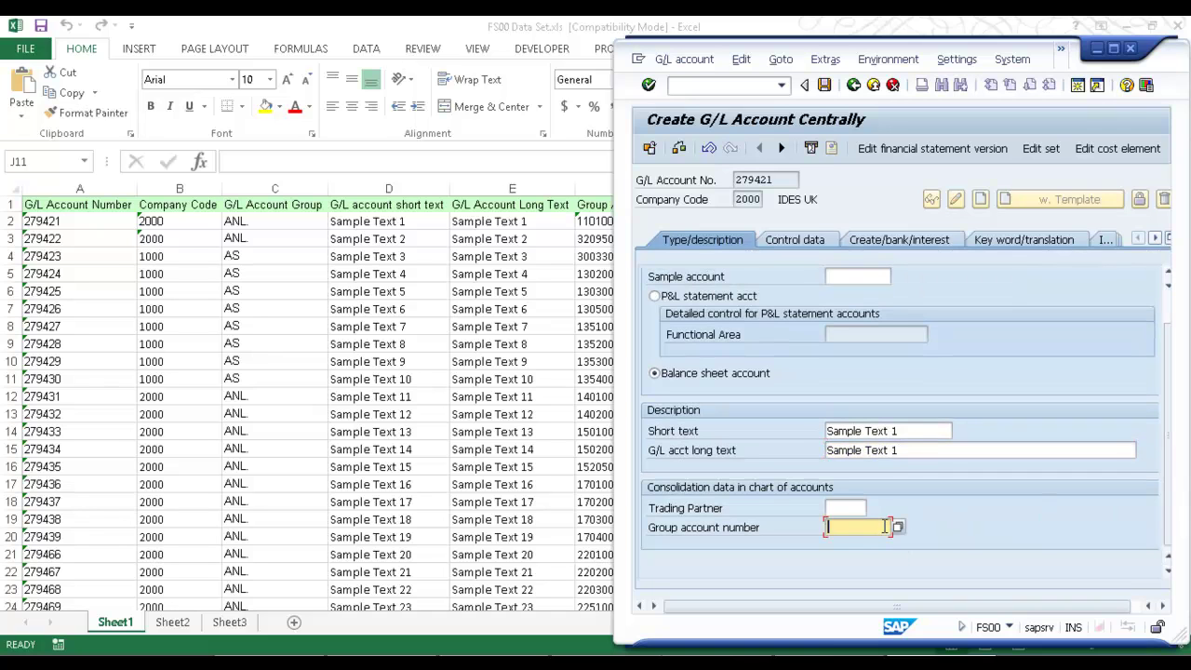
text(11)
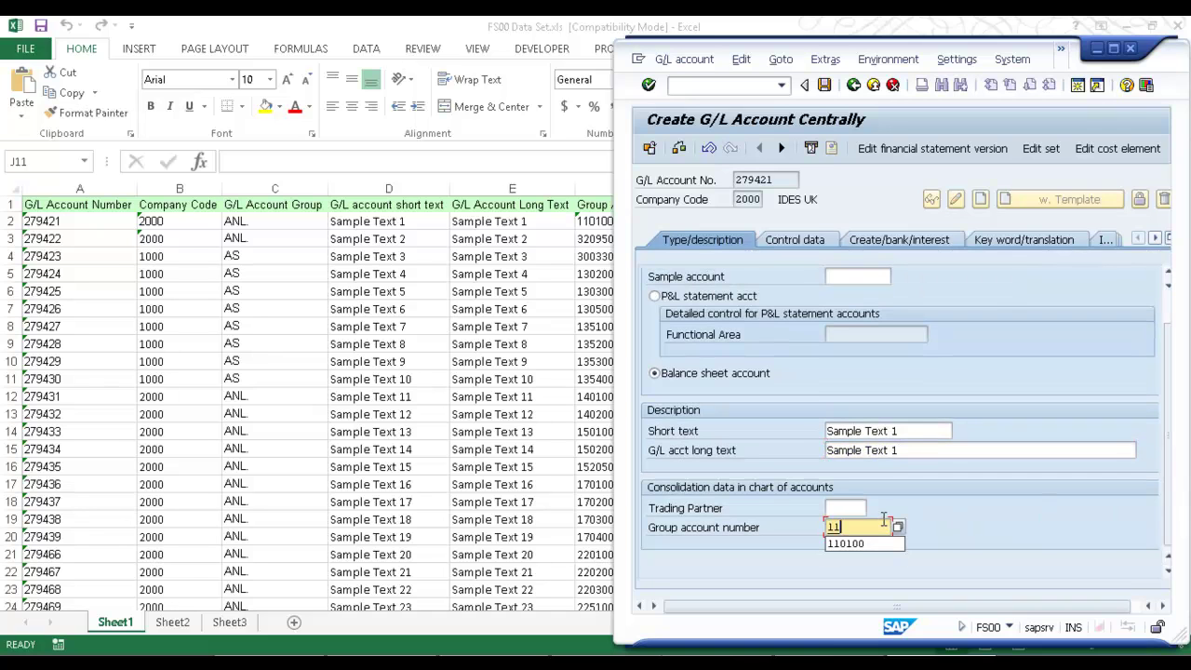
click(852, 545)
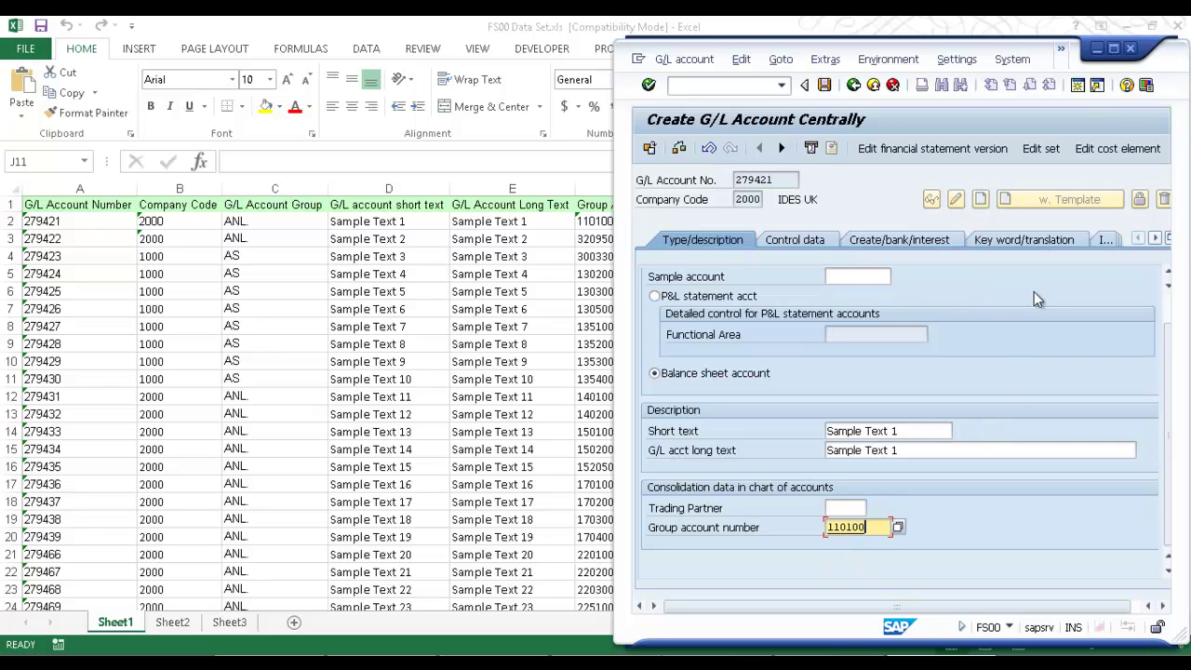
- Enable "Only balances in local crcy" in the account's control data
click(1169, 239)
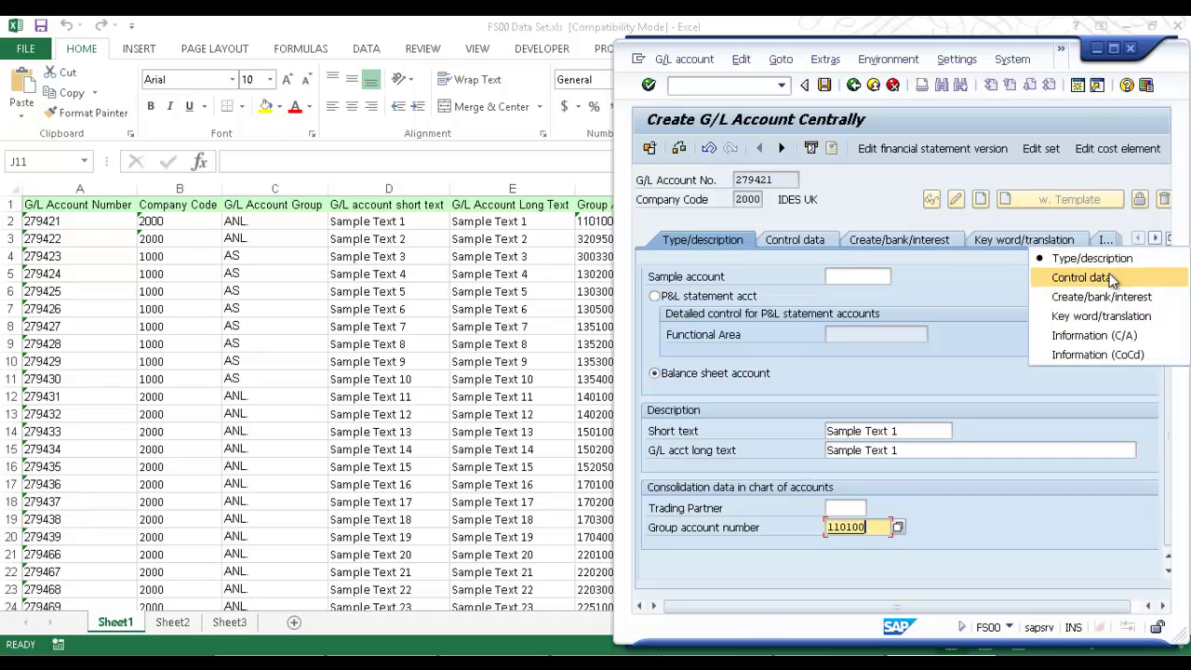
click(1110, 280)
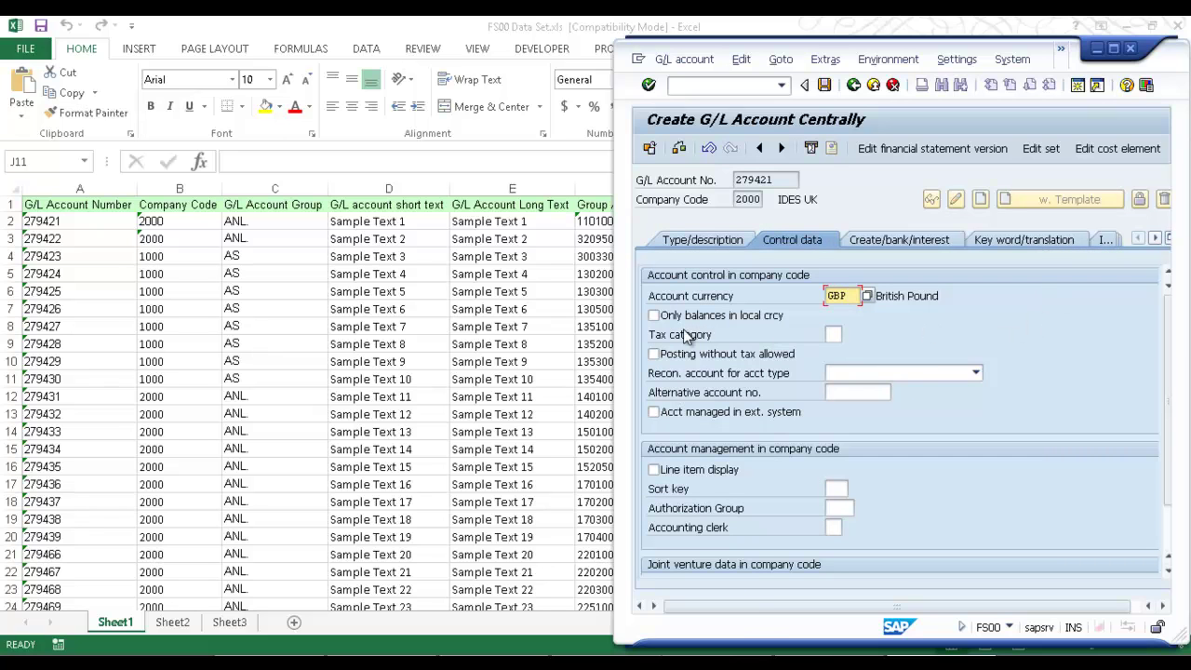
click(653, 315)
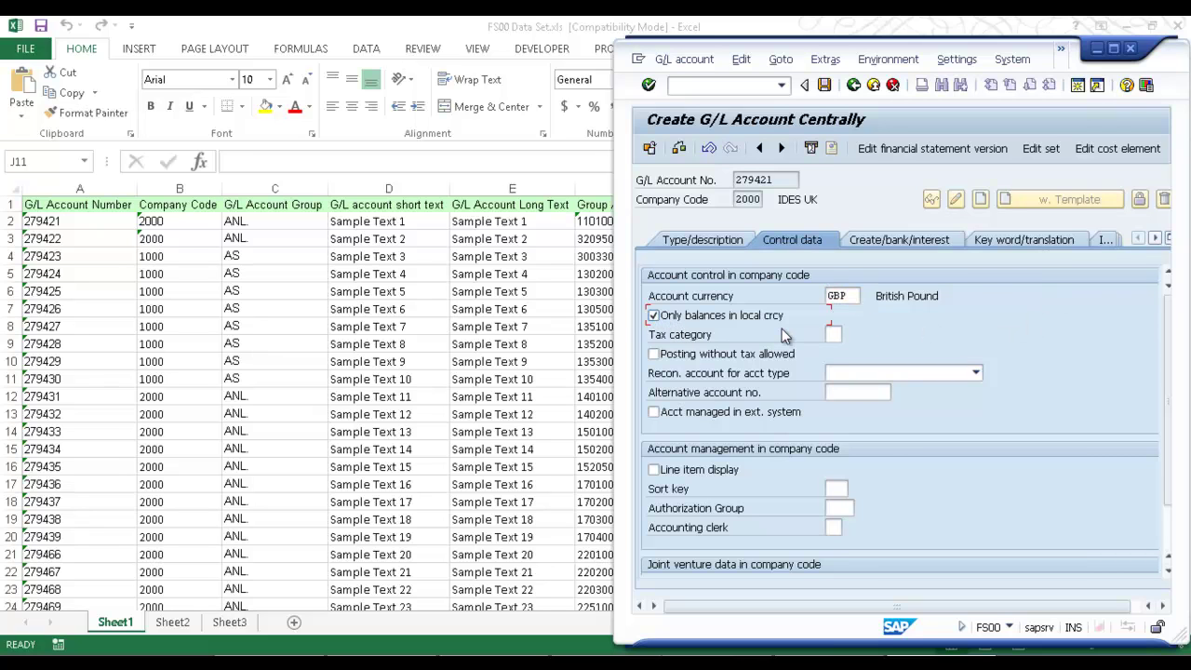
- Set the field status group to BPS1 in the Create/bank/interest data and save the G/L account
click(1170, 239)
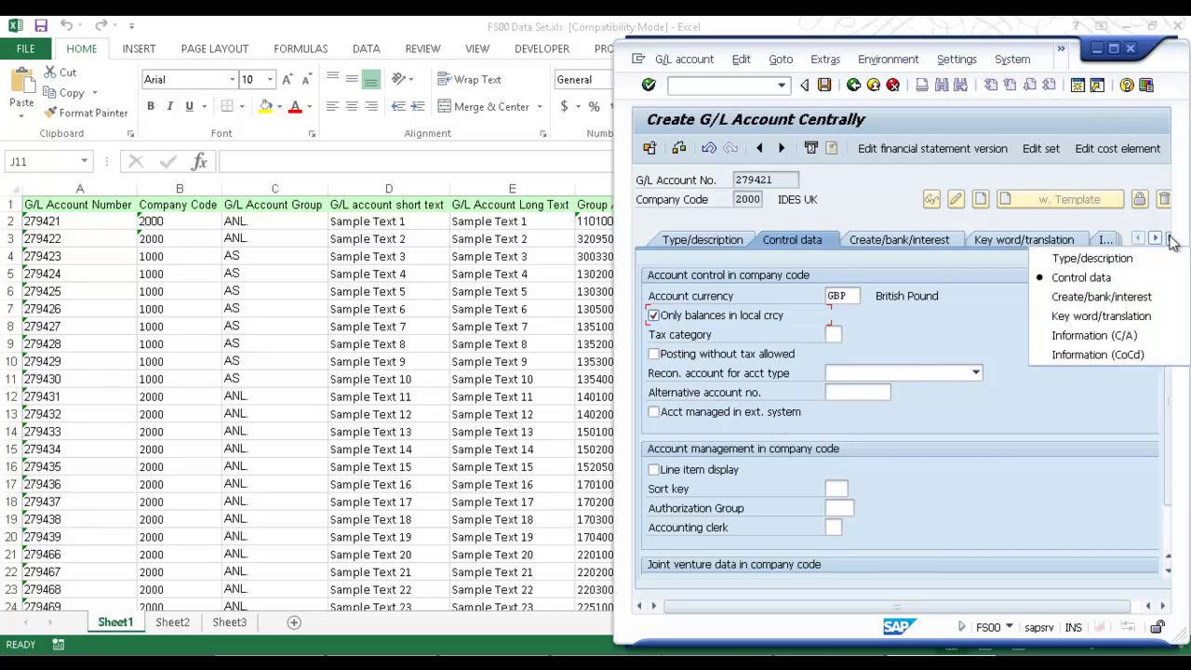
click(1130, 296)
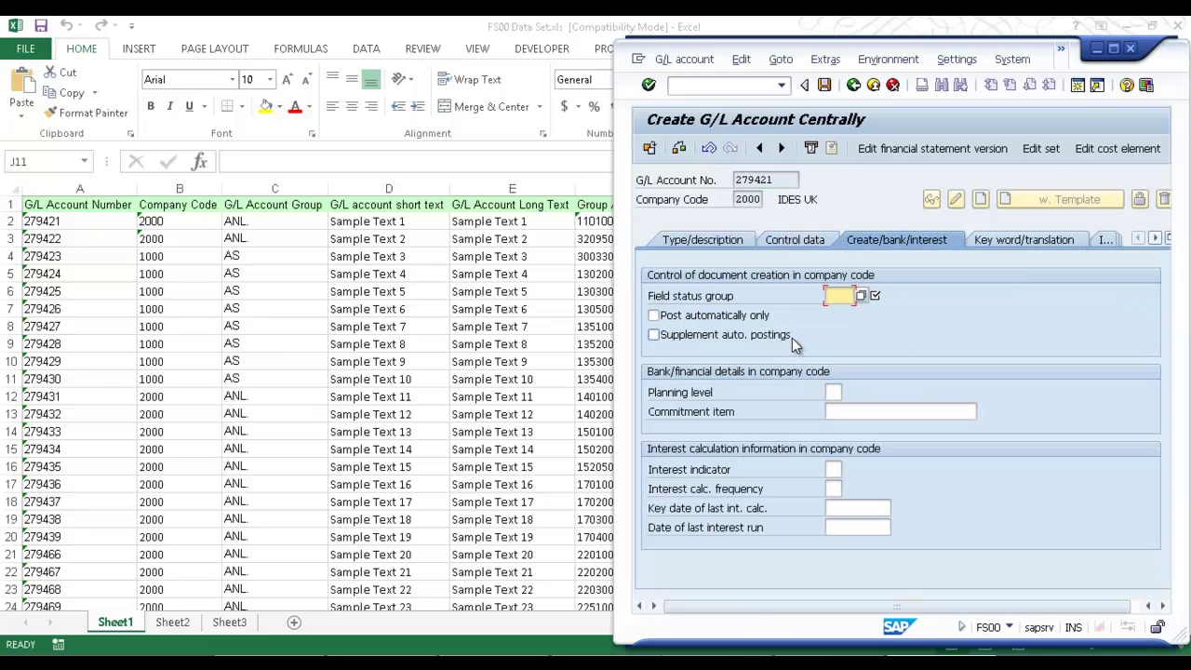
drag(1040, 46, 546, 50)
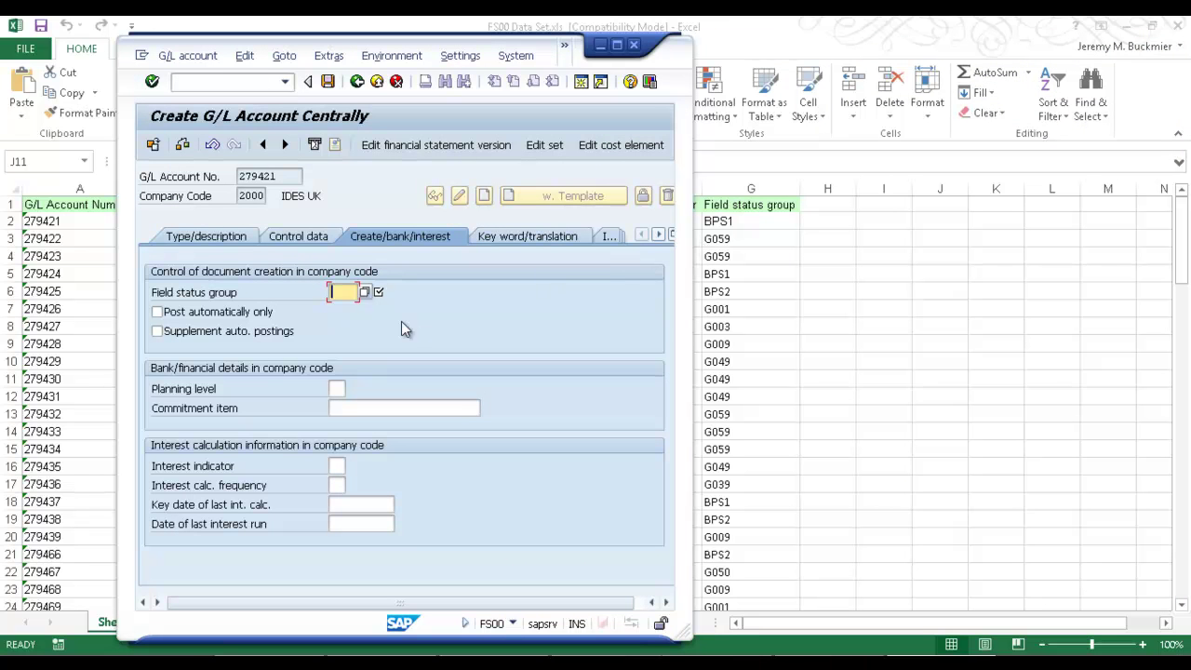
text(BPS1)
click(327, 82)
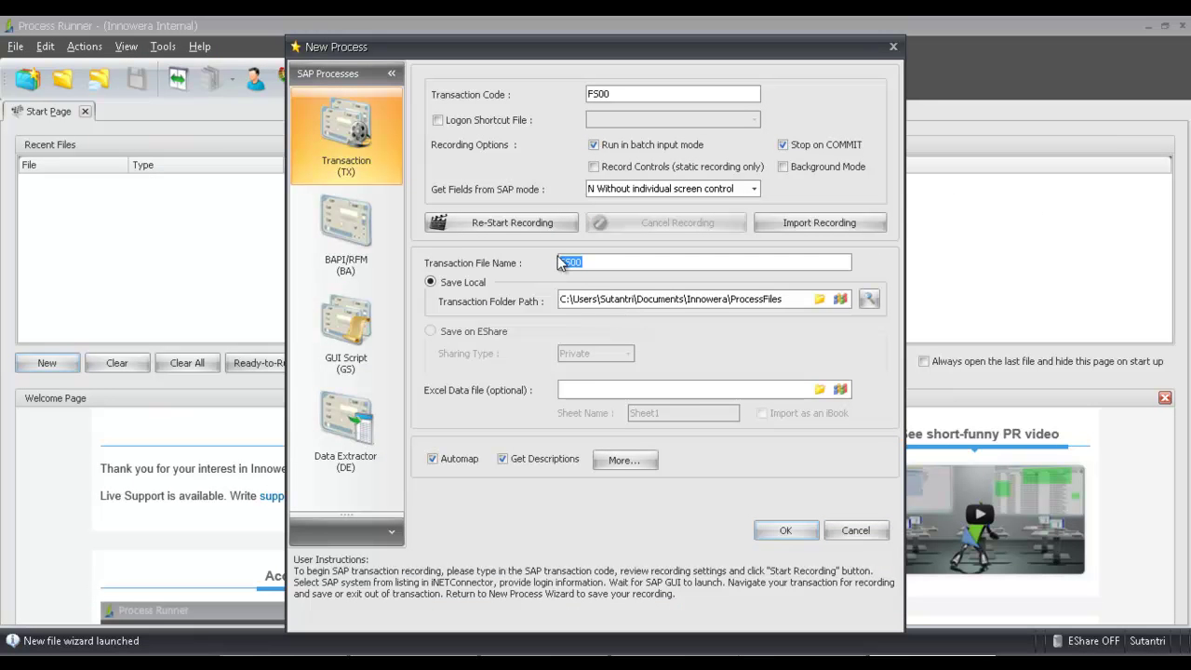
- Name the recorded transaction file "FS00 Demo" and create the process file
click(591, 262)
text(Demo)
click(787, 529)
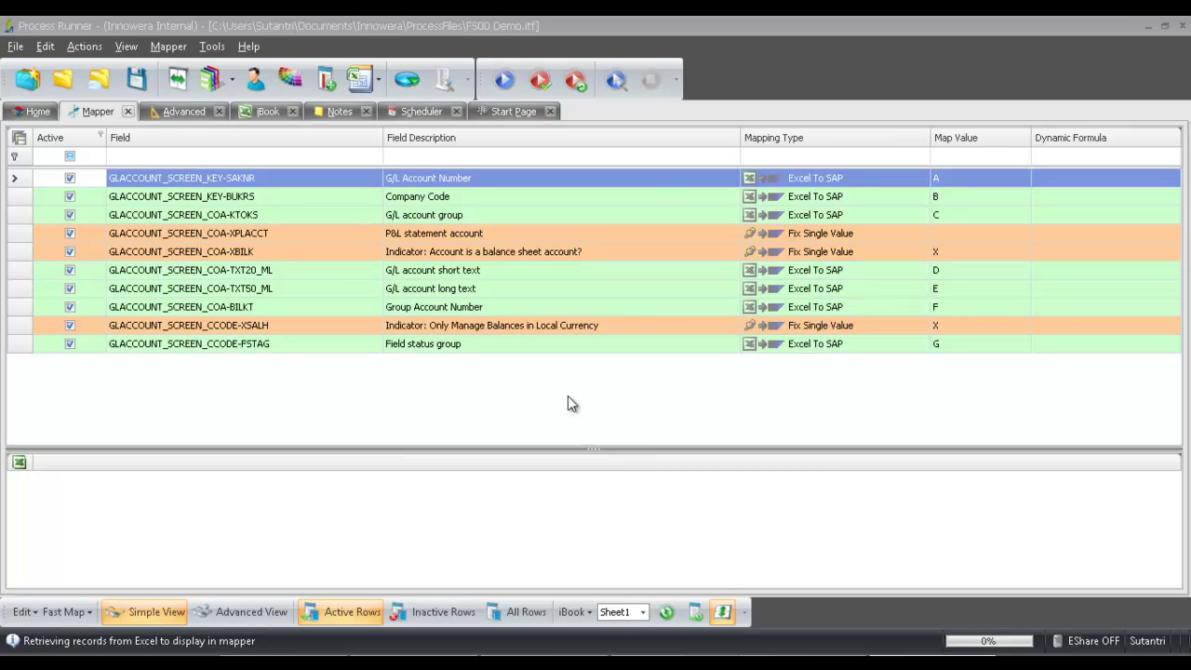
- Enlarge the mapper's data preview and switch its data source to the external Excel file FS00 Data Set.xls on the Desktop
drag(580, 452, 580, 406)
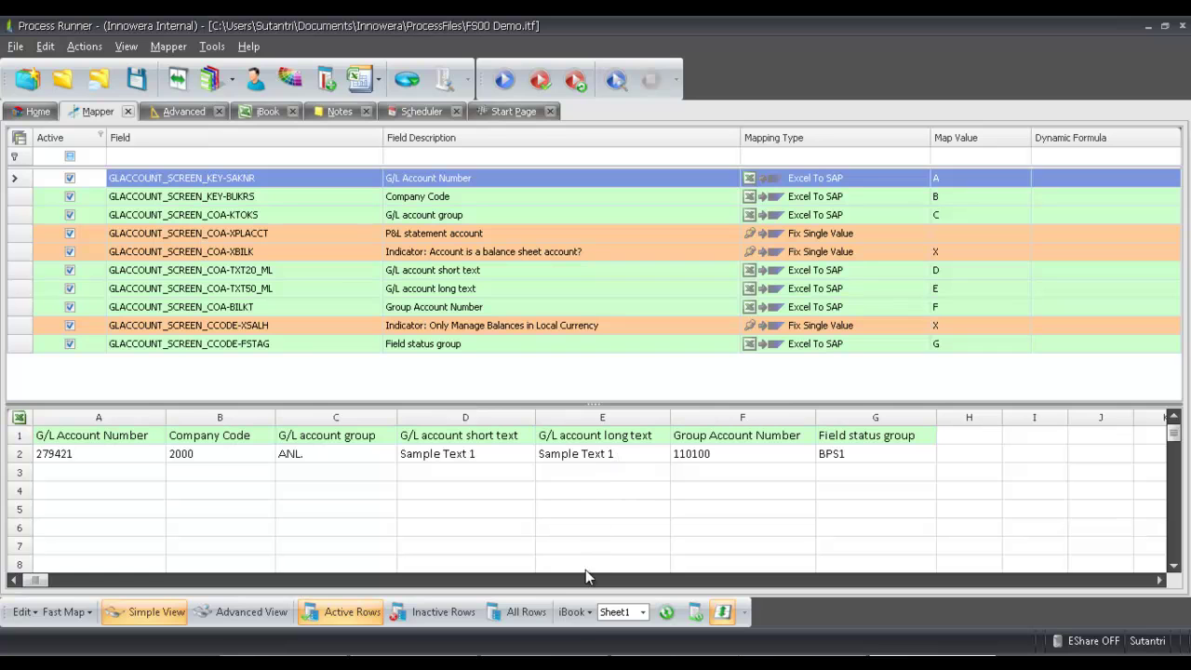
click(590, 614)
click(590, 614)
click(590, 614)
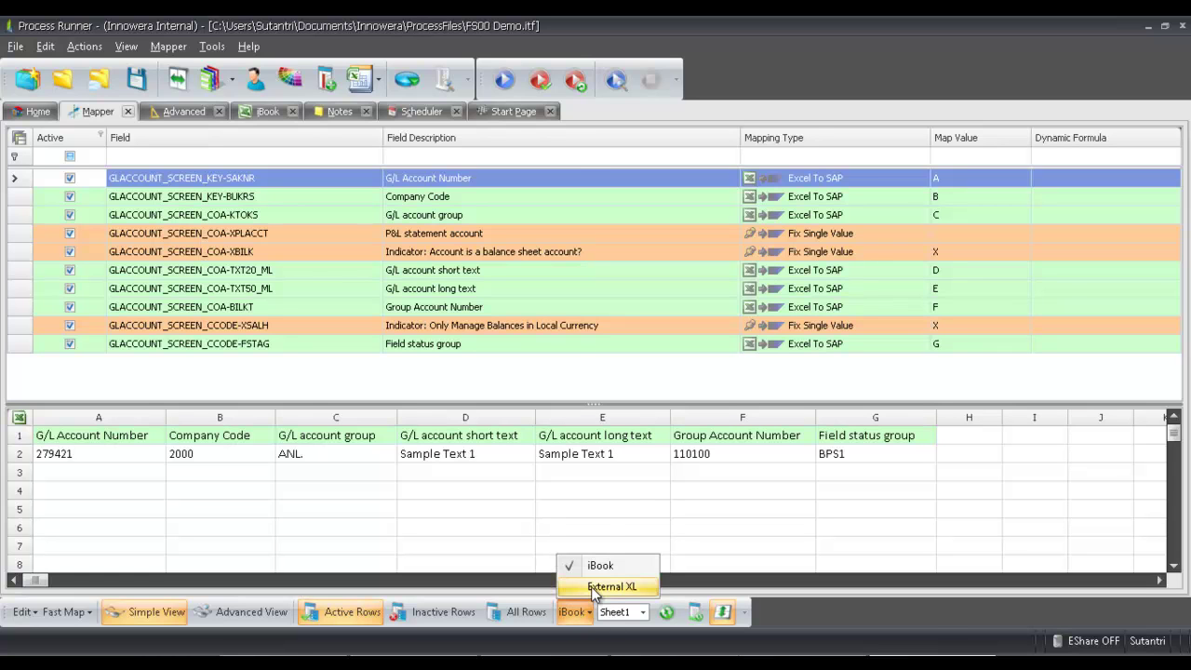
click(592, 587)
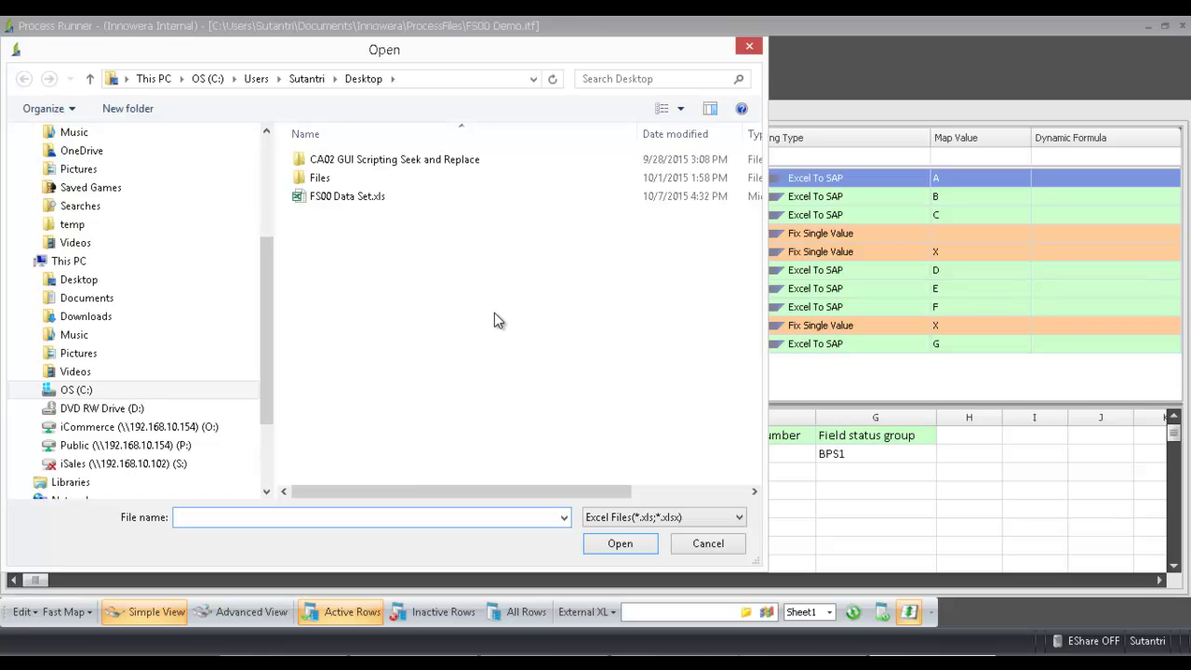
click(362, 196)
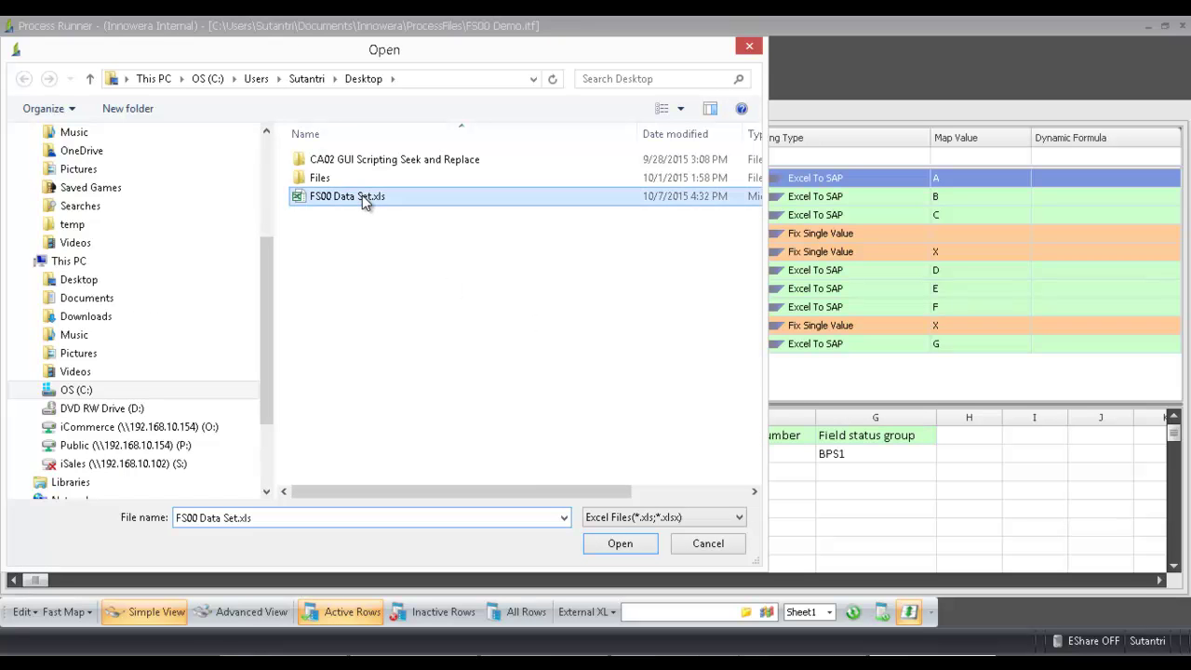
click(625, 553)
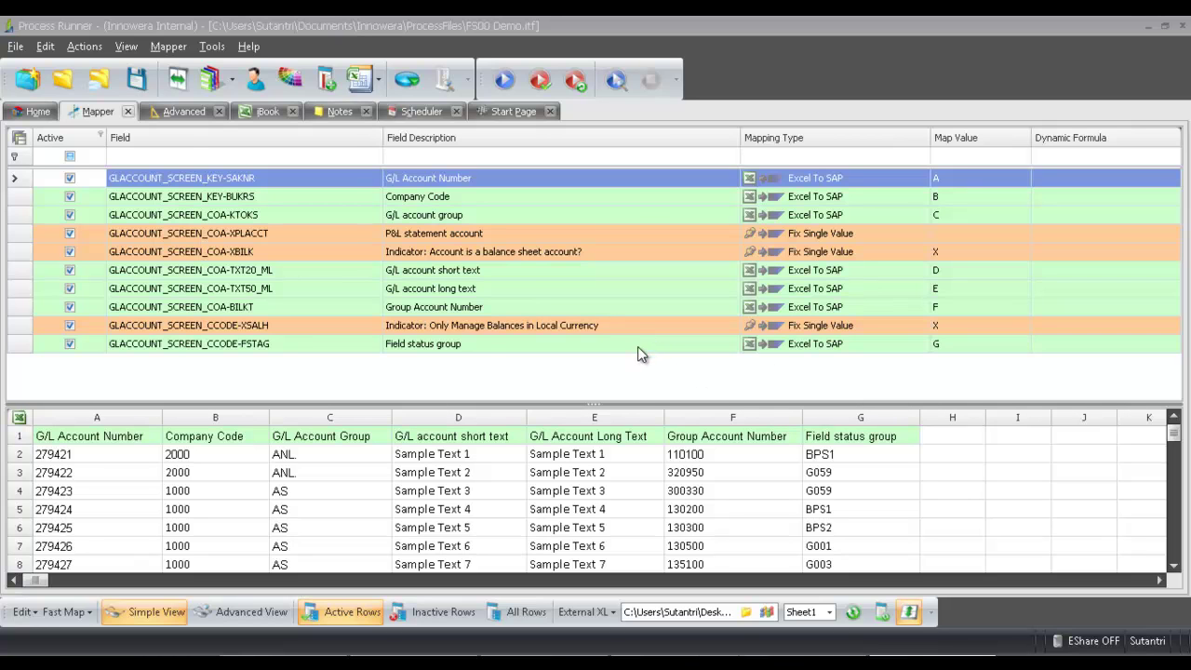
- Set the end row to 50 and run the process, logging on to SAP with the remembered credentials
click(38, 113)
click(342, 248)
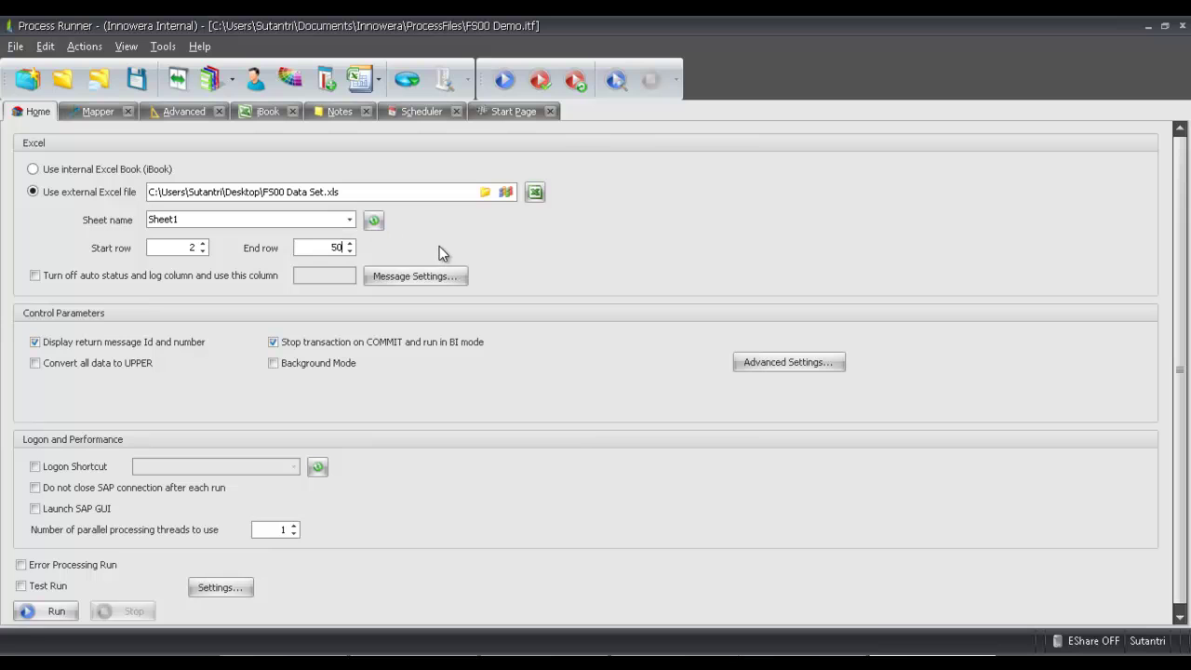
click(504, 80)
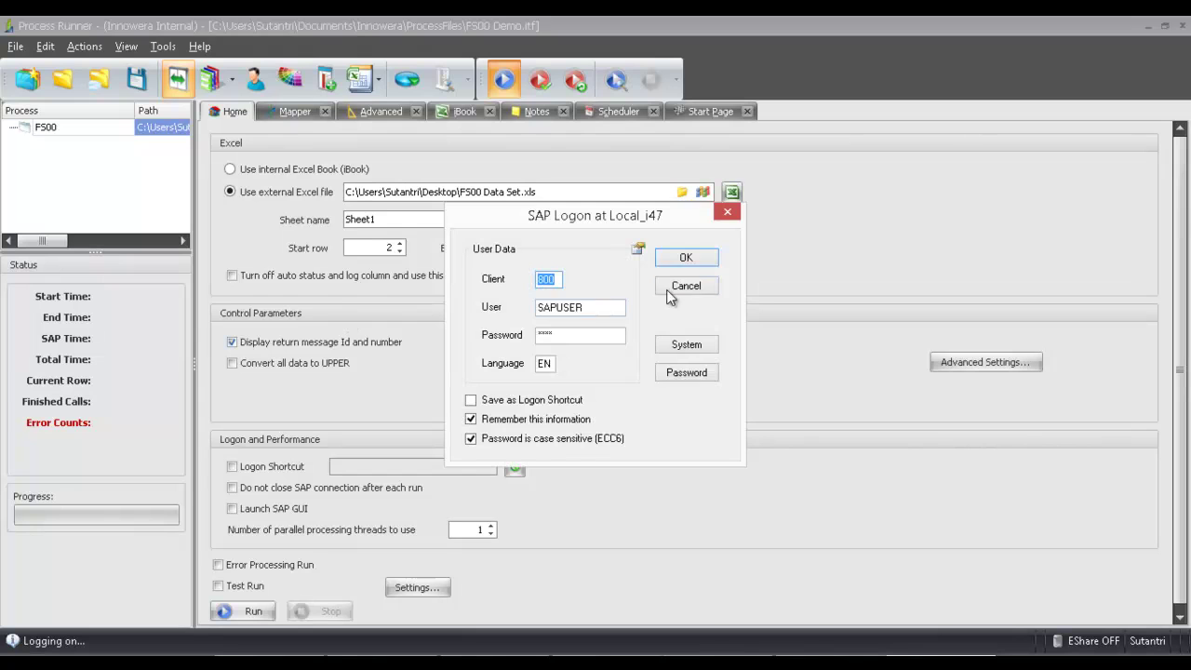
click(690, 256)
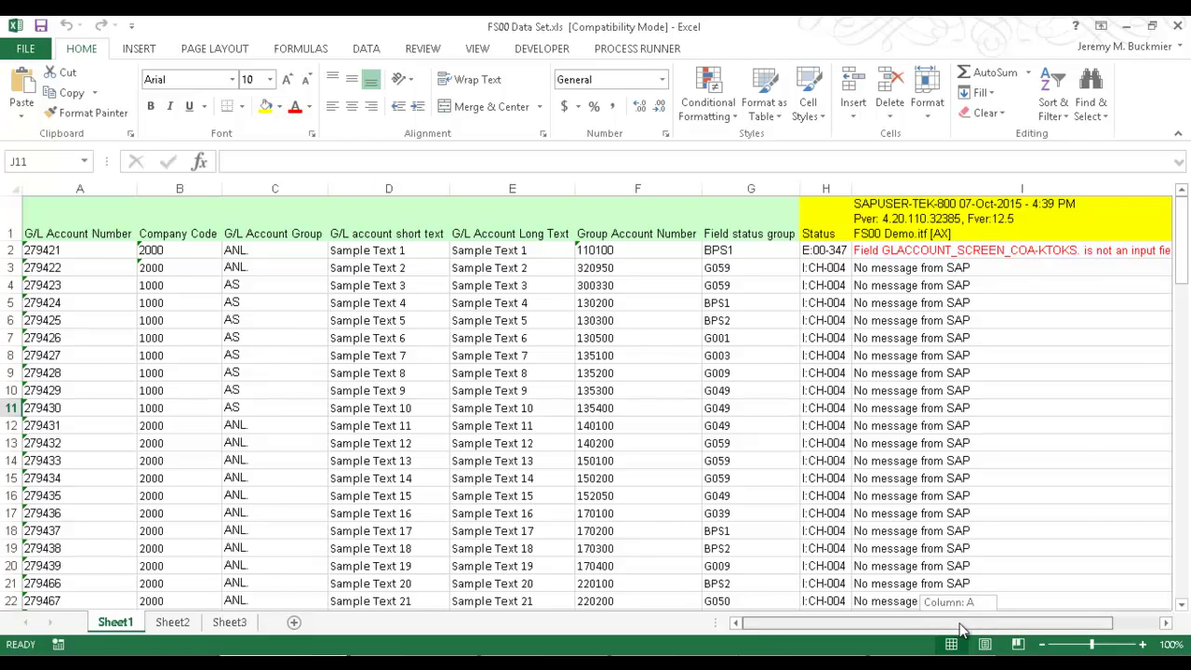
- Review the logged status and message columns in the data set, and open transaction FS00 in SAP
drag(963, 622, 1003, 623)
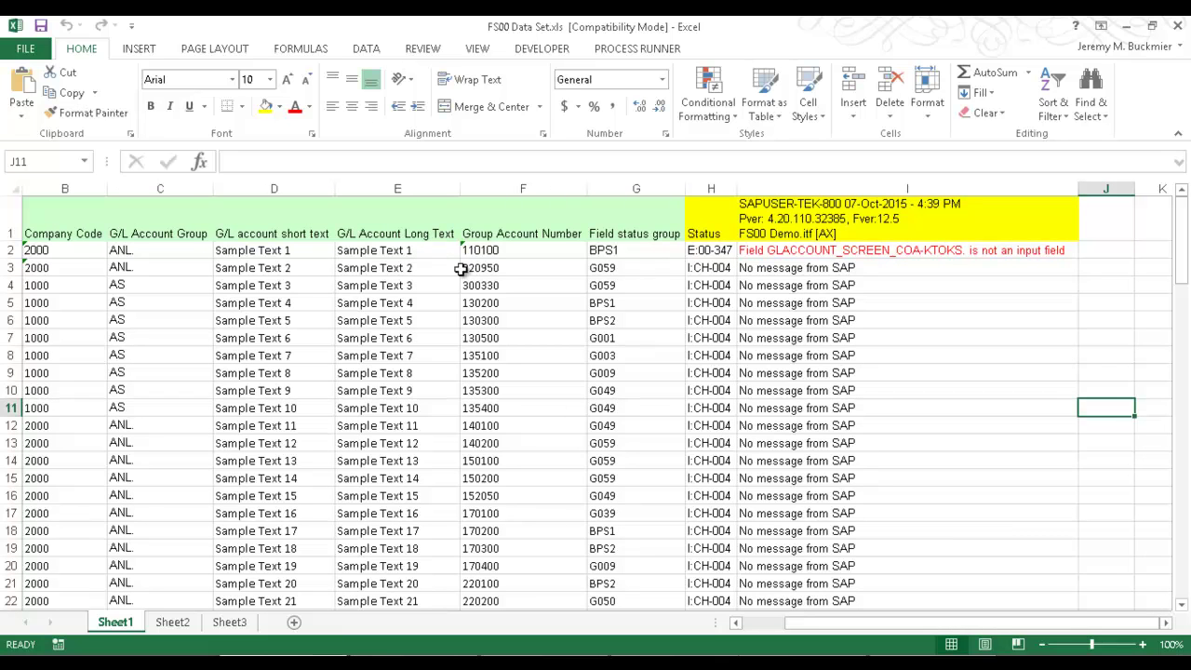
drag(806, 629, 739, 627)
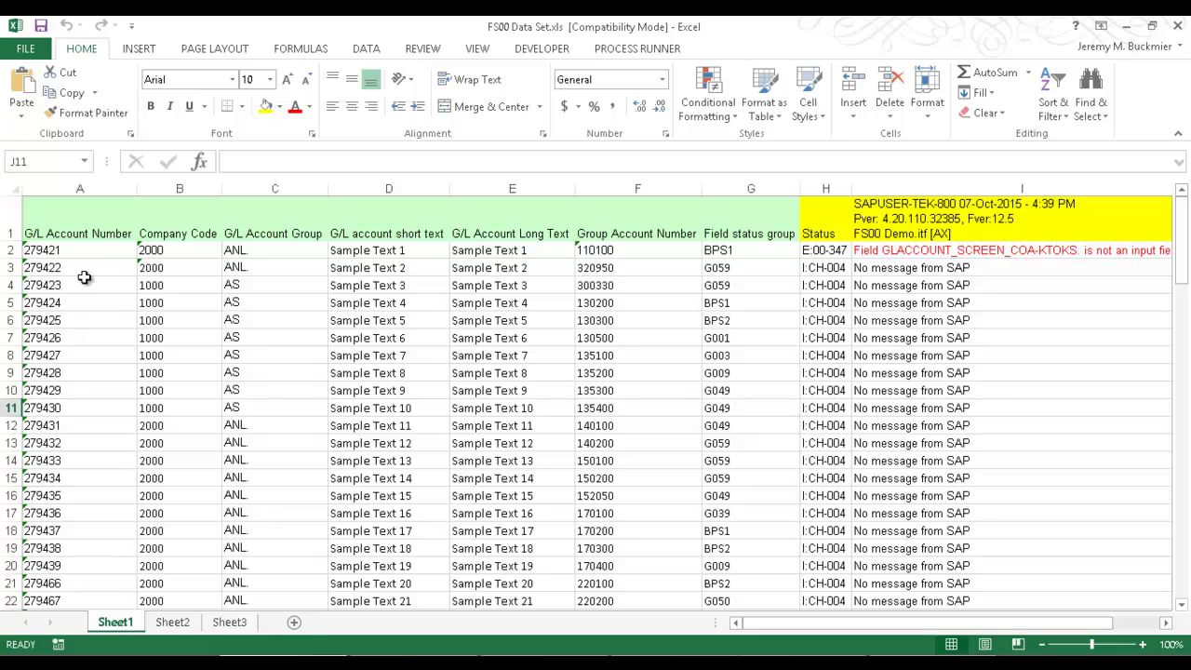
key(alt+Tab)
text(FS00)
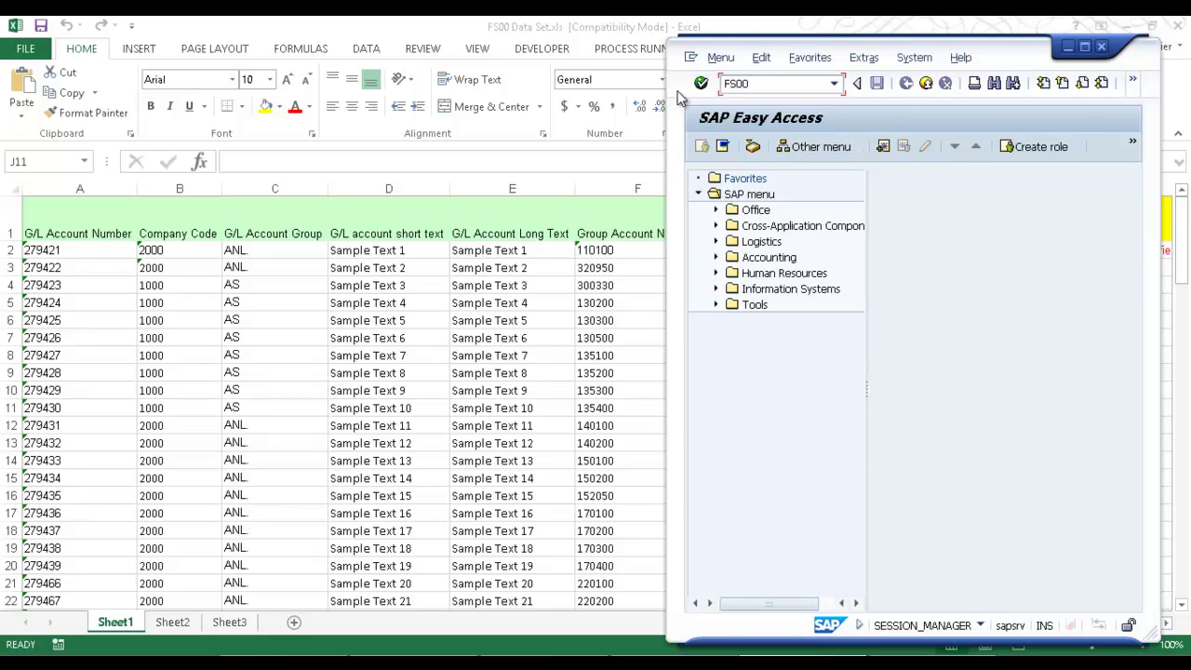
key(Return)
- Display the G/L account from the spreadsheet's second data row in company code 2000, exit the transaction and minimize SAP
click(841, 177)
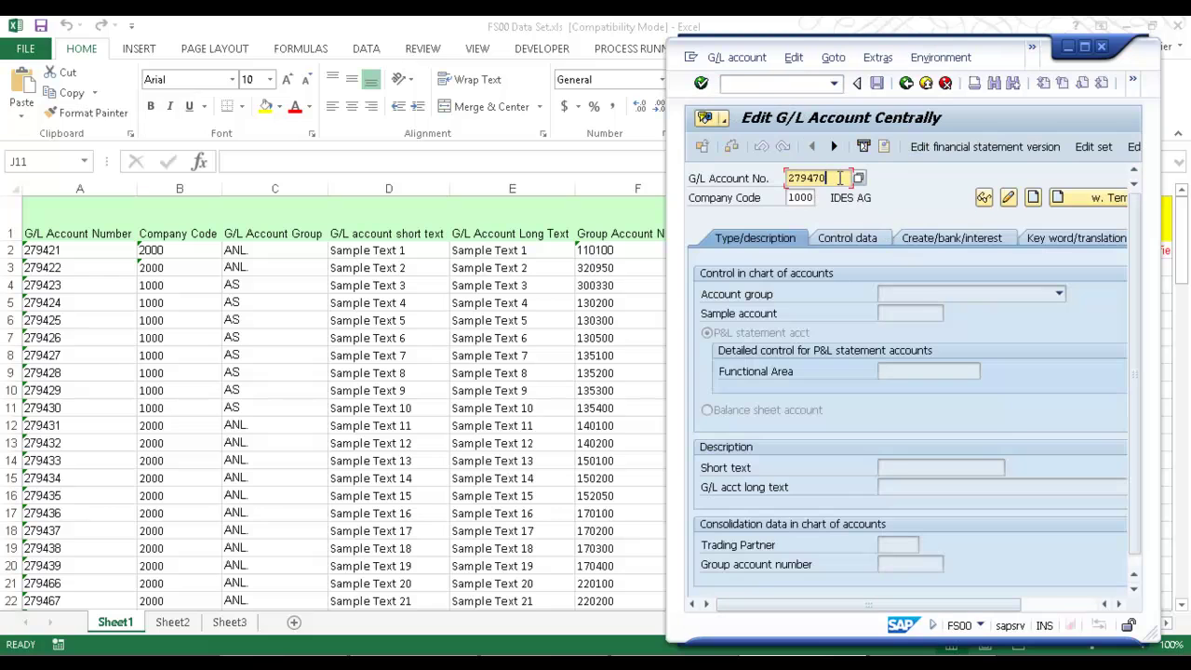
key(BackSpace)
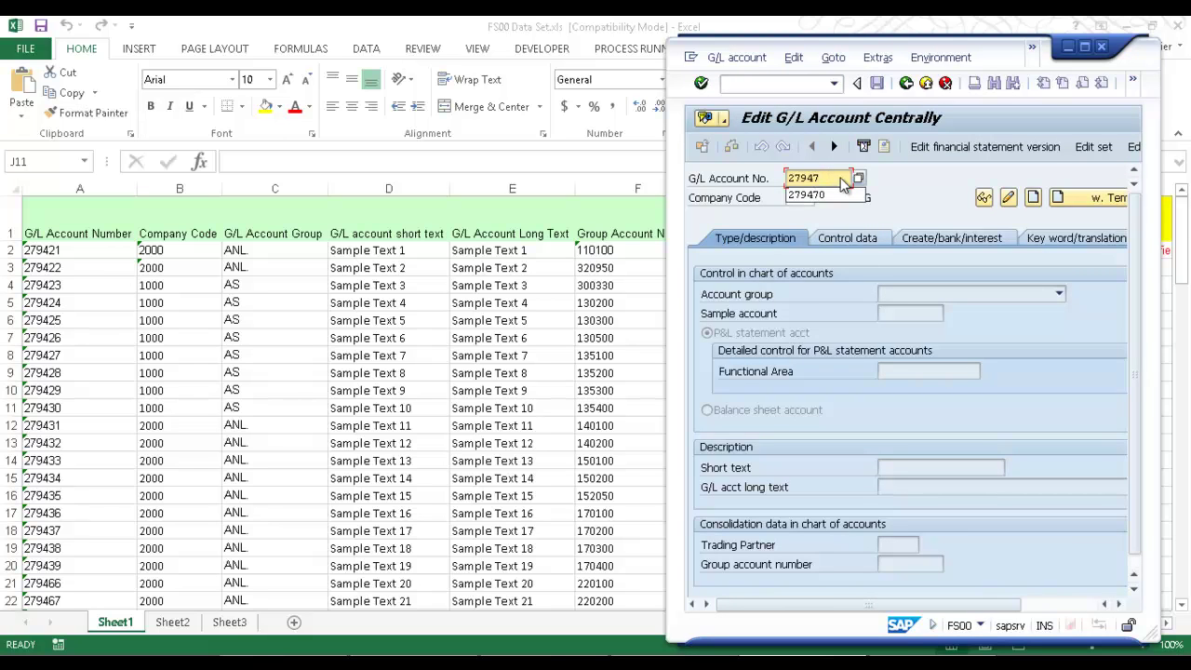
key(BackSpace)
text(22)
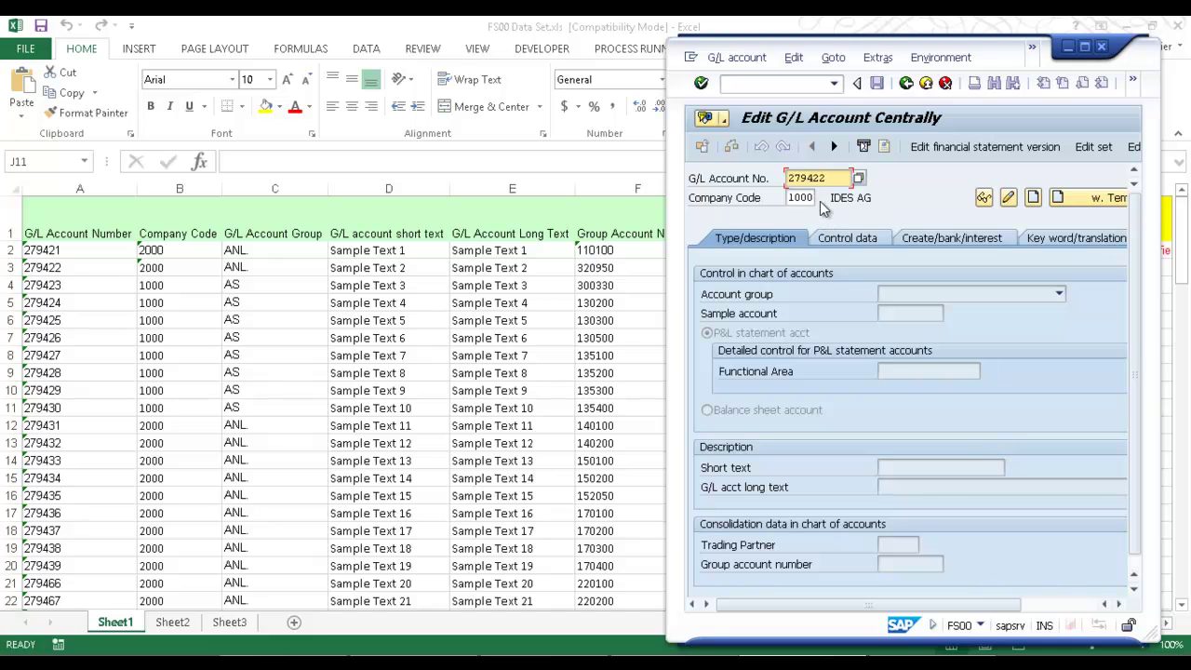
click(805, 201)
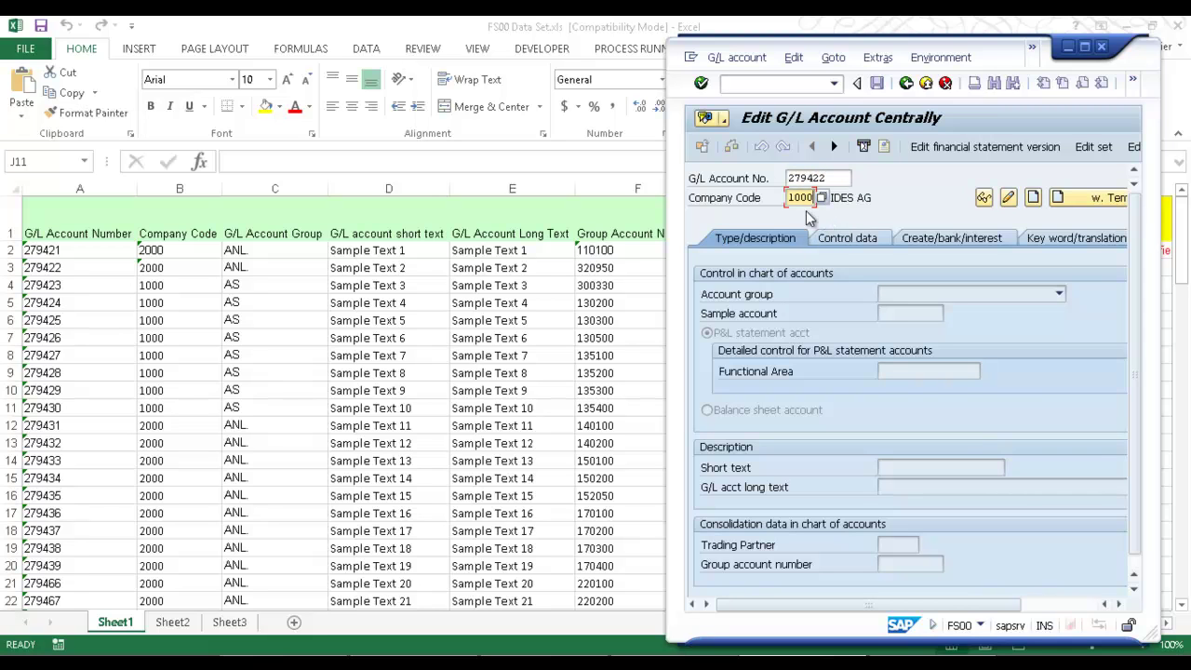
text(200)
click(805, 210)
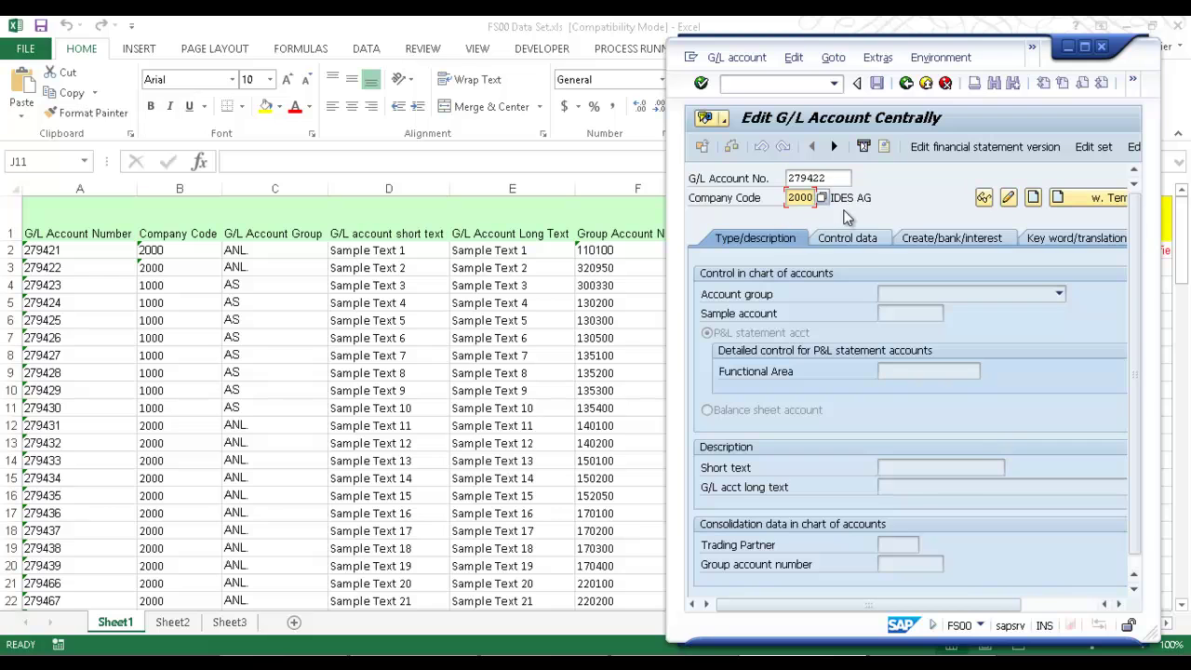
click(984, 201)
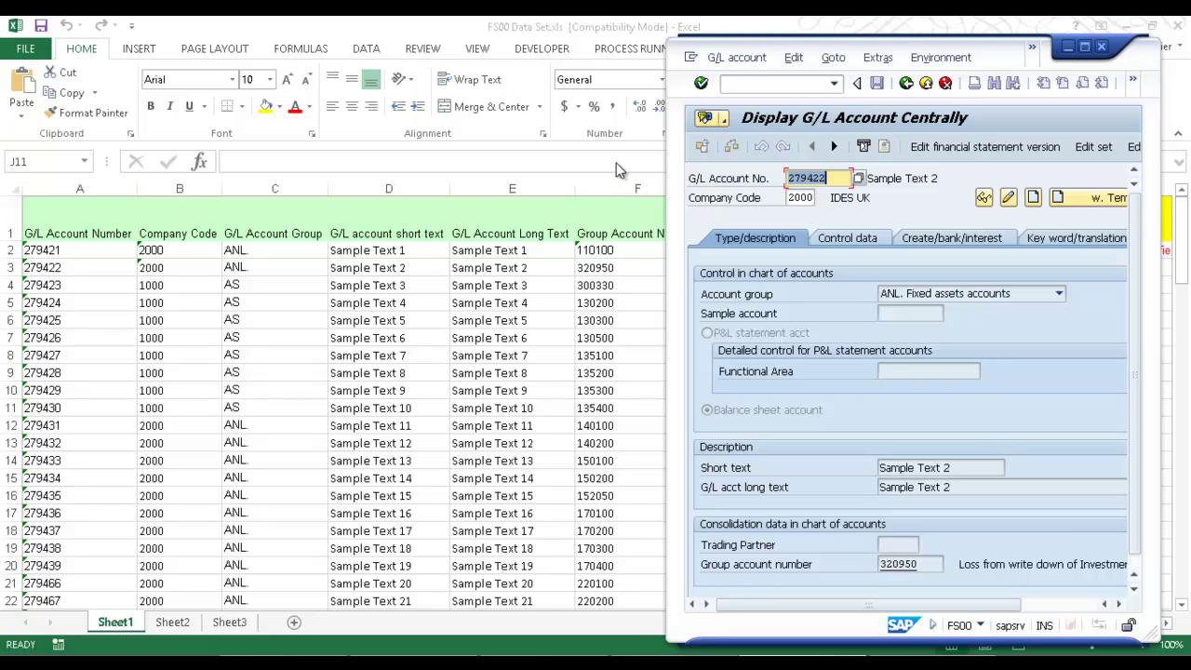
click(926, 87)
click(1068, 43)
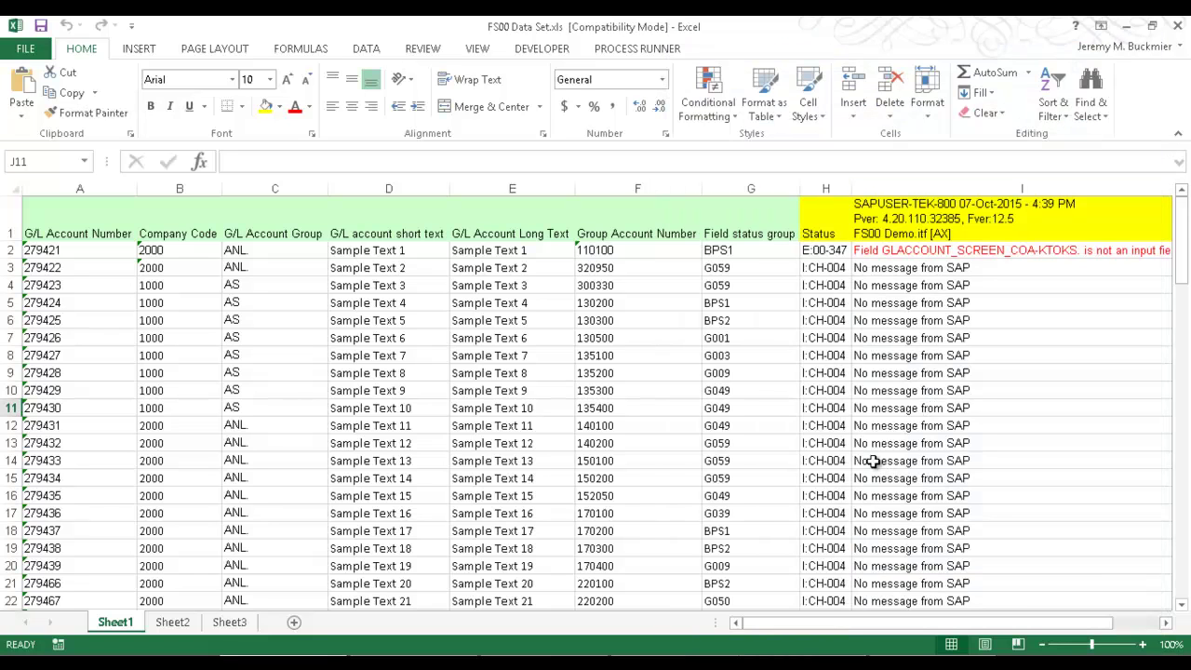
- Switch to Process Runner, and close the FS00 Data Set.xls workbook in Excel before preparing the add-in ready file
mouse_move(951, 646)
click(930, 586)
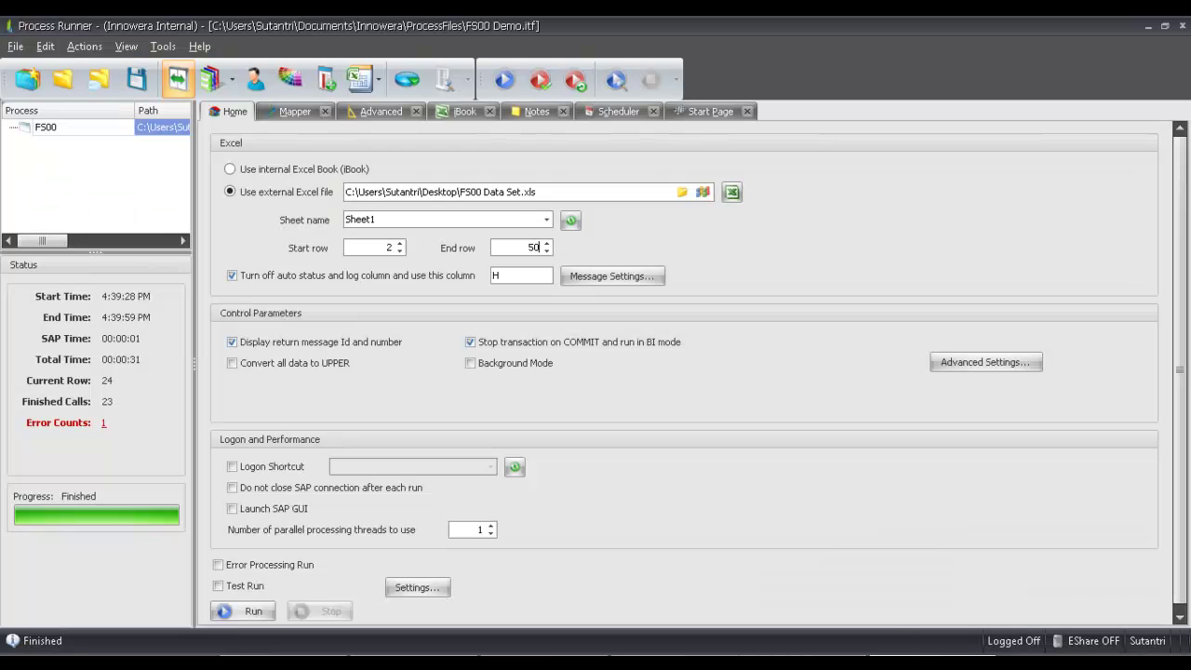
click(540, 247)
click(376, 79)
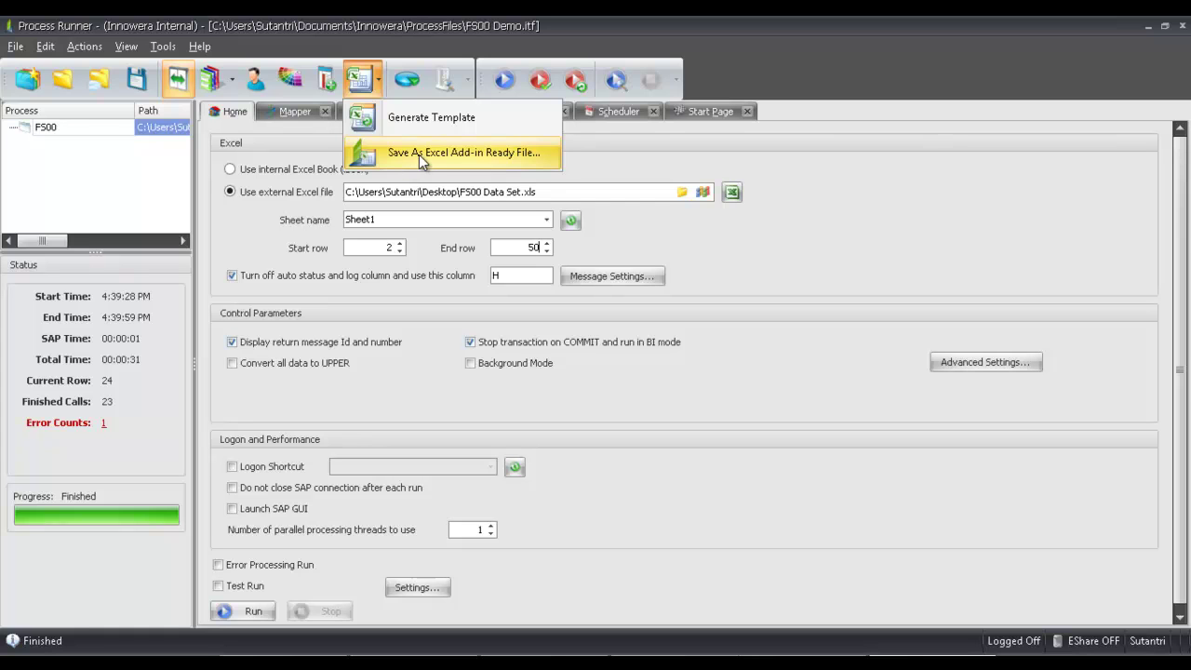
click(854, 289)
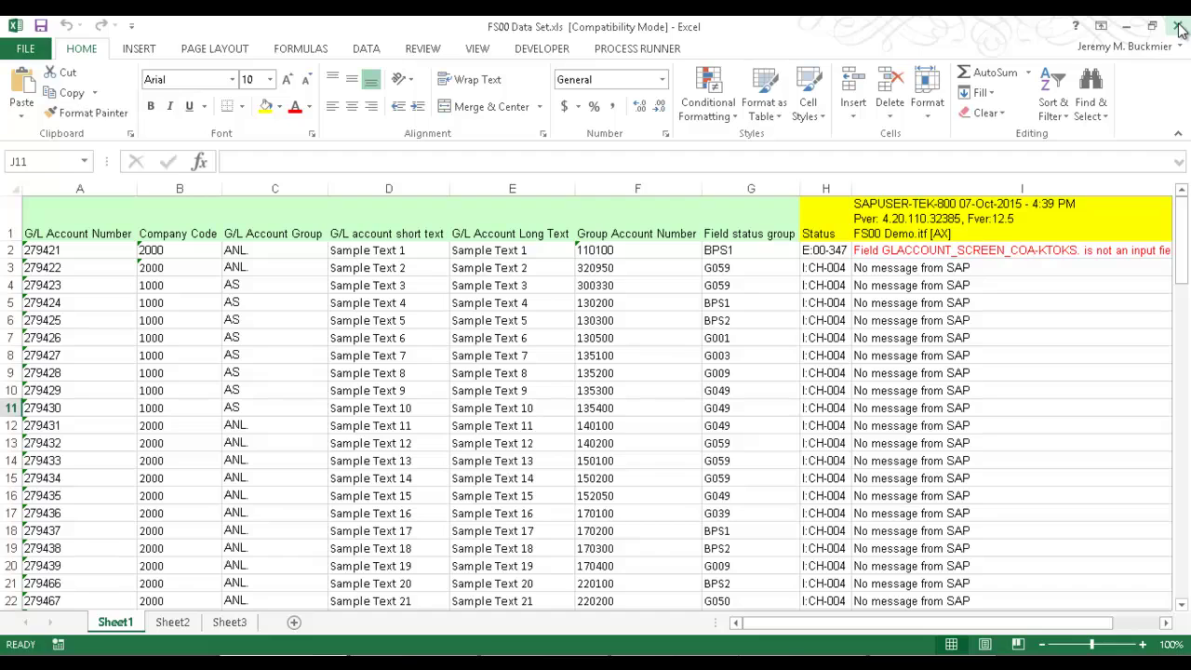
click(1178, 27)
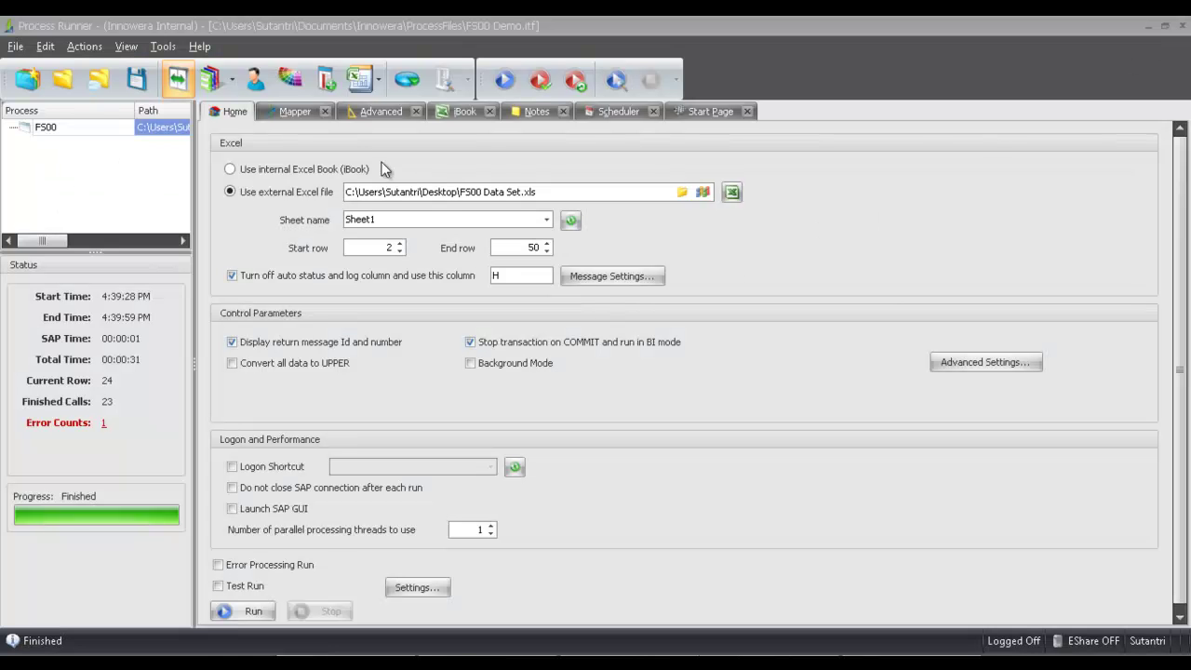
- Generate an Excel add-in ready file from FS00 Data Set.xls, embedding the current process file with all connected processes
click(376, 77)
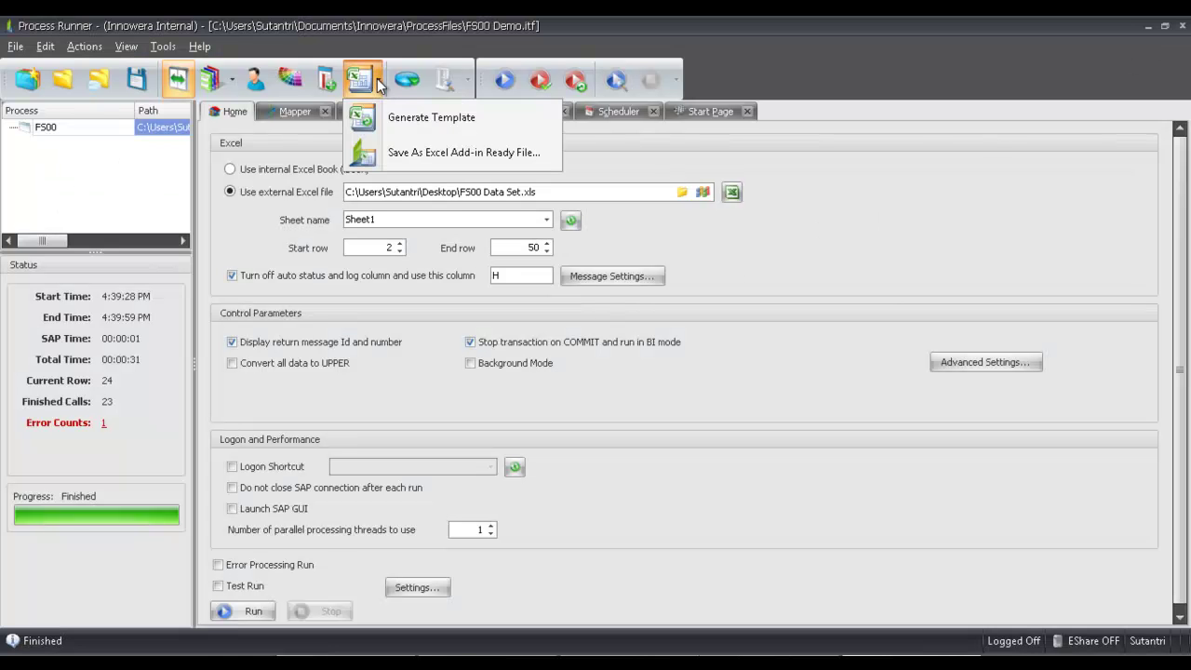
click(415, 155)
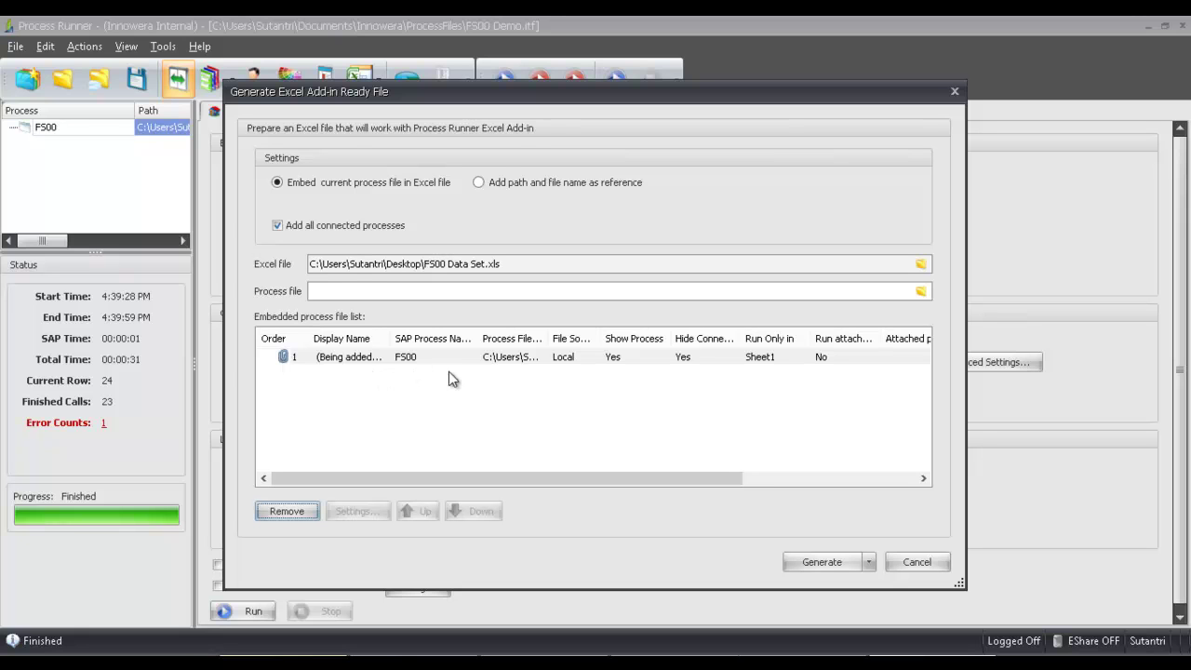
click(834, 563)
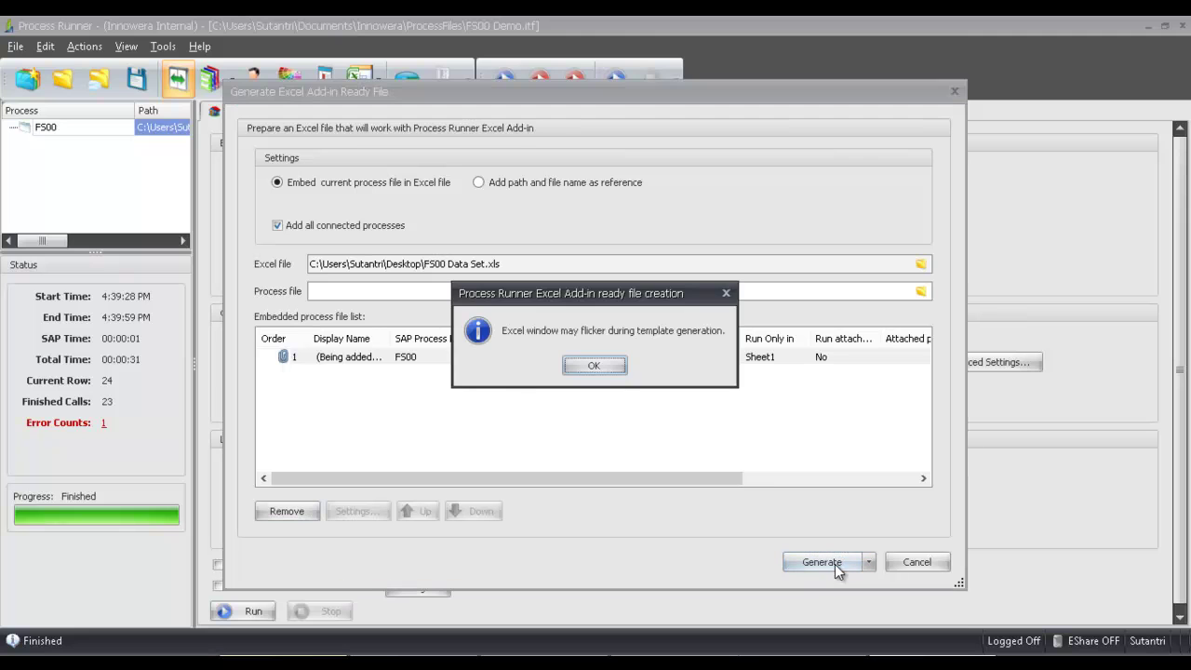
click(595, 366)
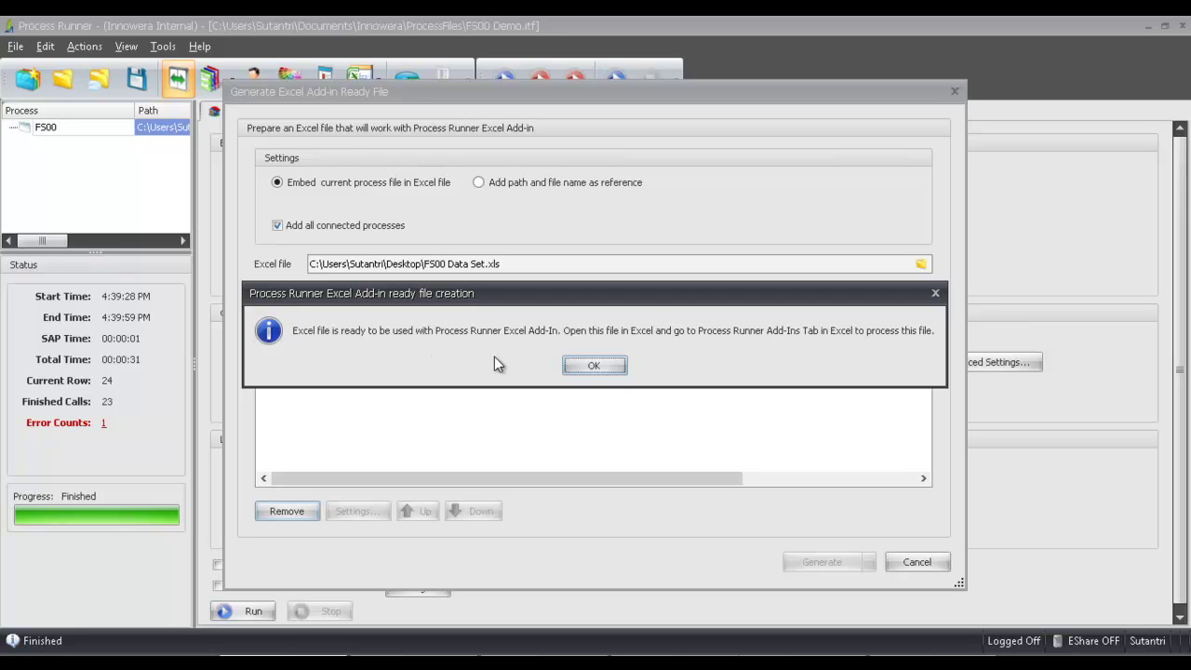
click(593, 366)
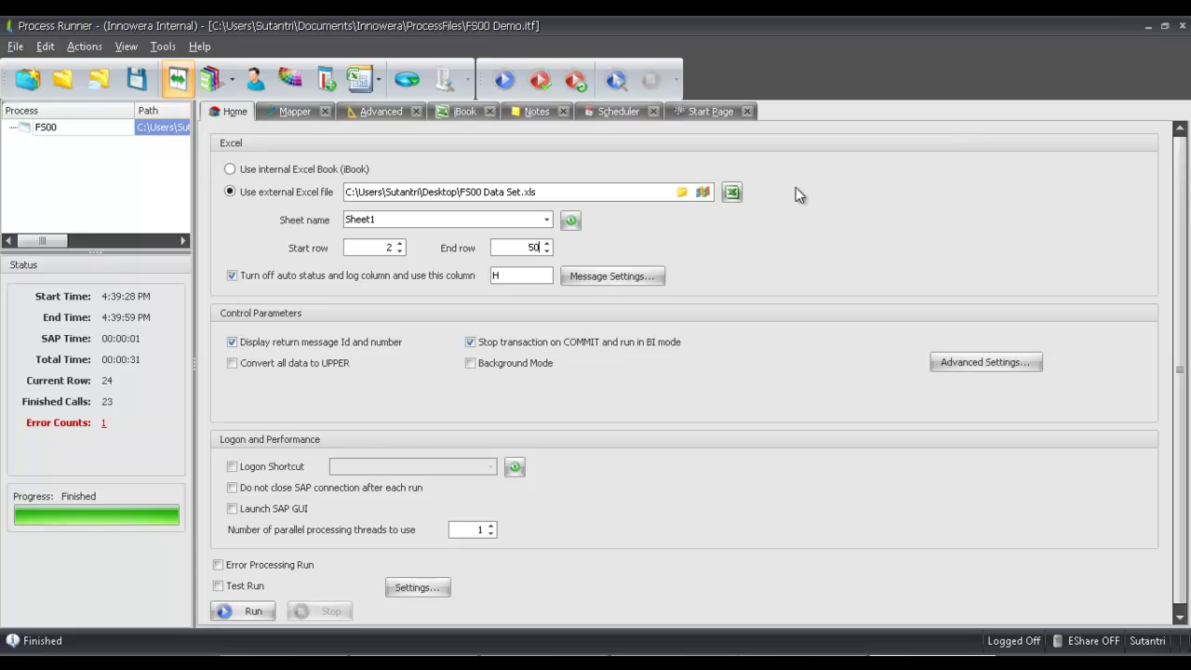
- Switch to FS00 Data Set.xls in Excel and refresh the Process Runner add-in's parameters
click(1149, 27)
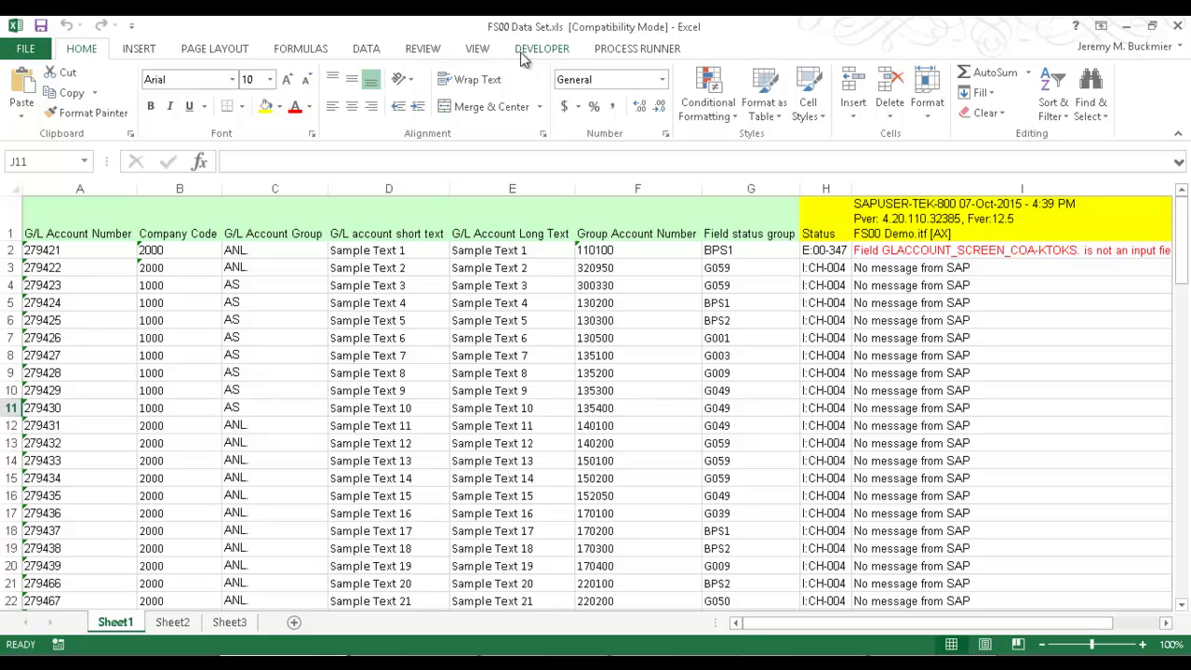
click(641, 51)
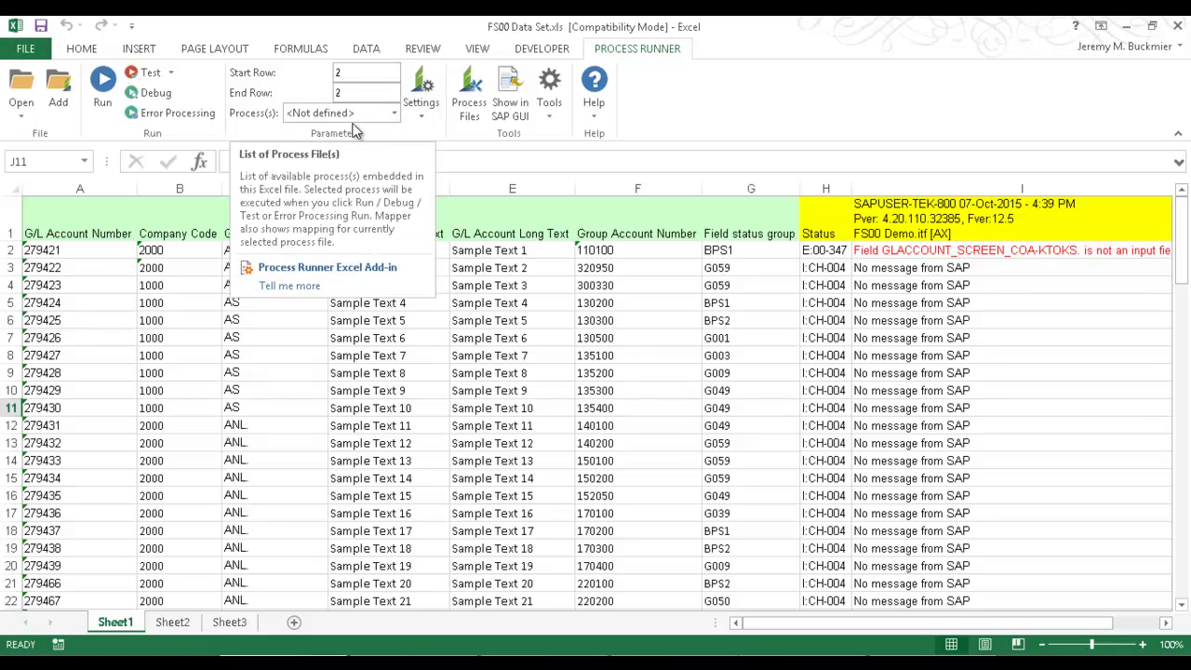
click(434, 111)
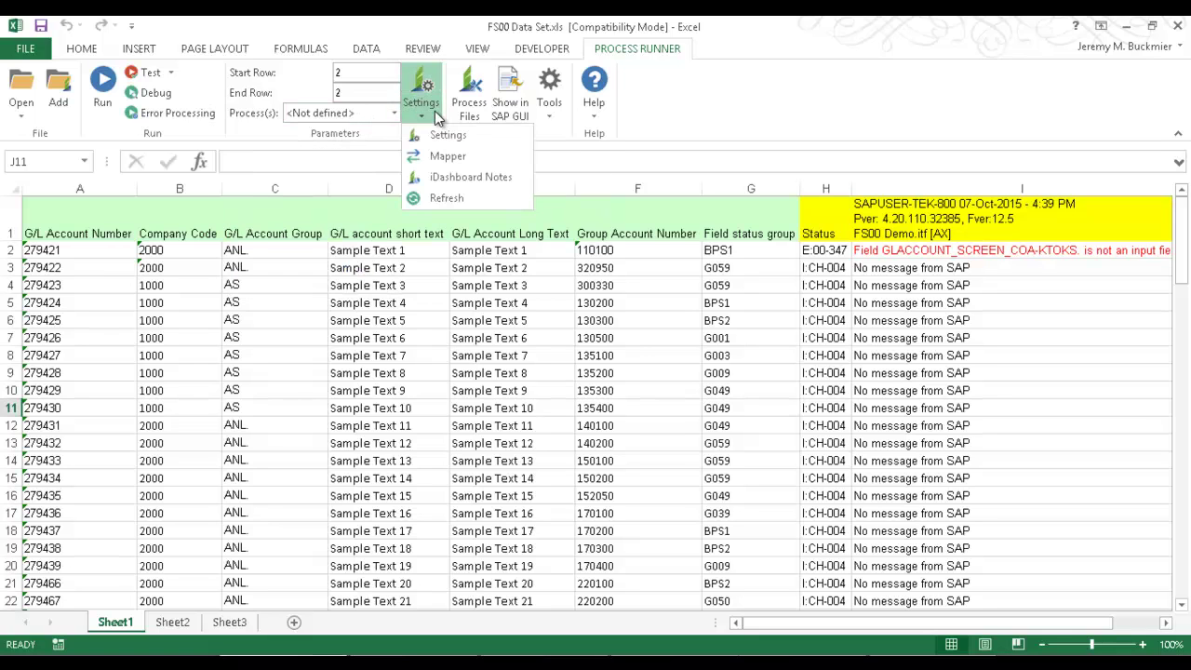
click(448, 198)
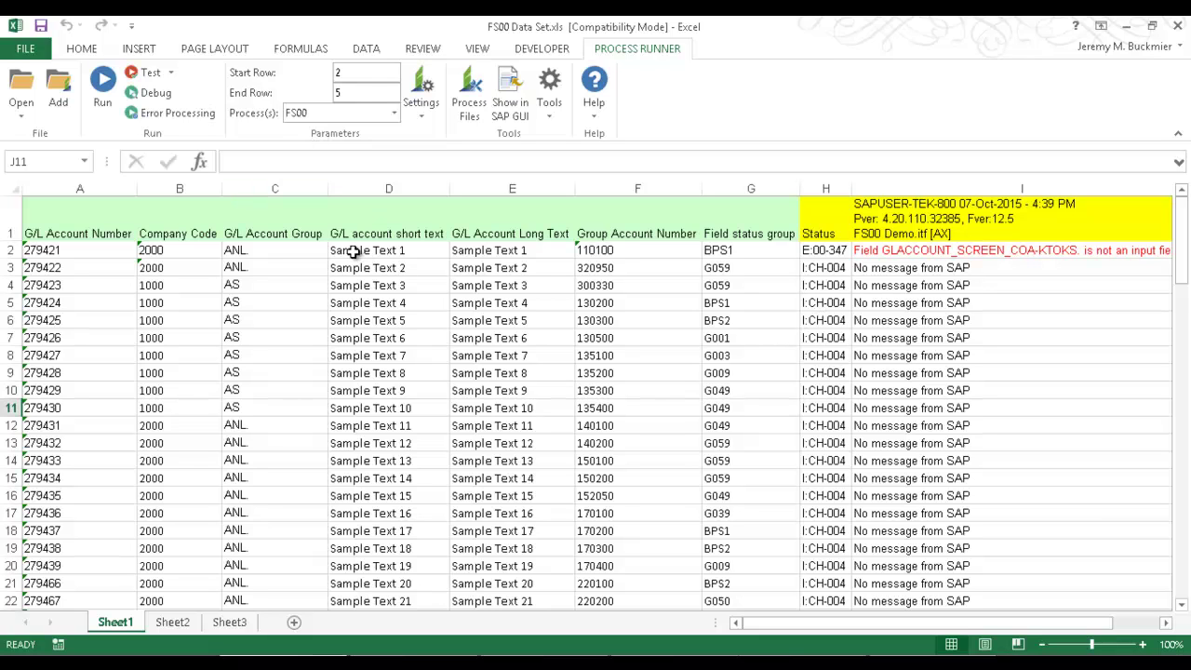
- Attach the process file FS00 P.itf from the Innowera ProcessFiles folder to the workbook and select FS00 - FS00 P as the process
click(73, 92)
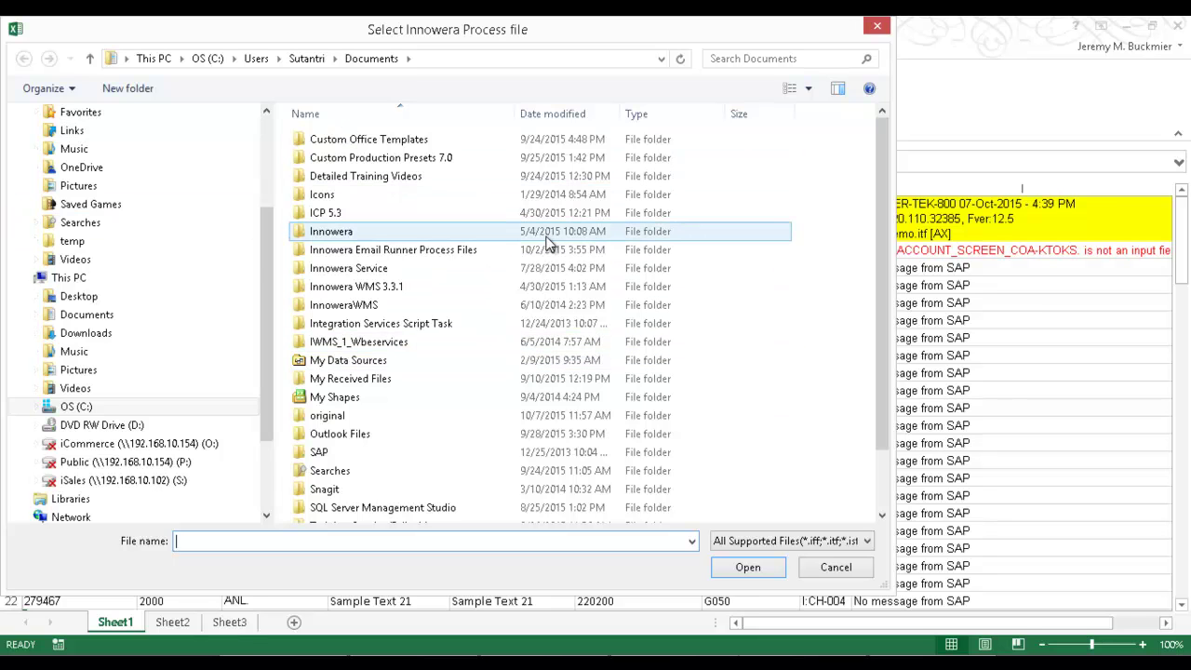
drag(262, 253, 262, 155)
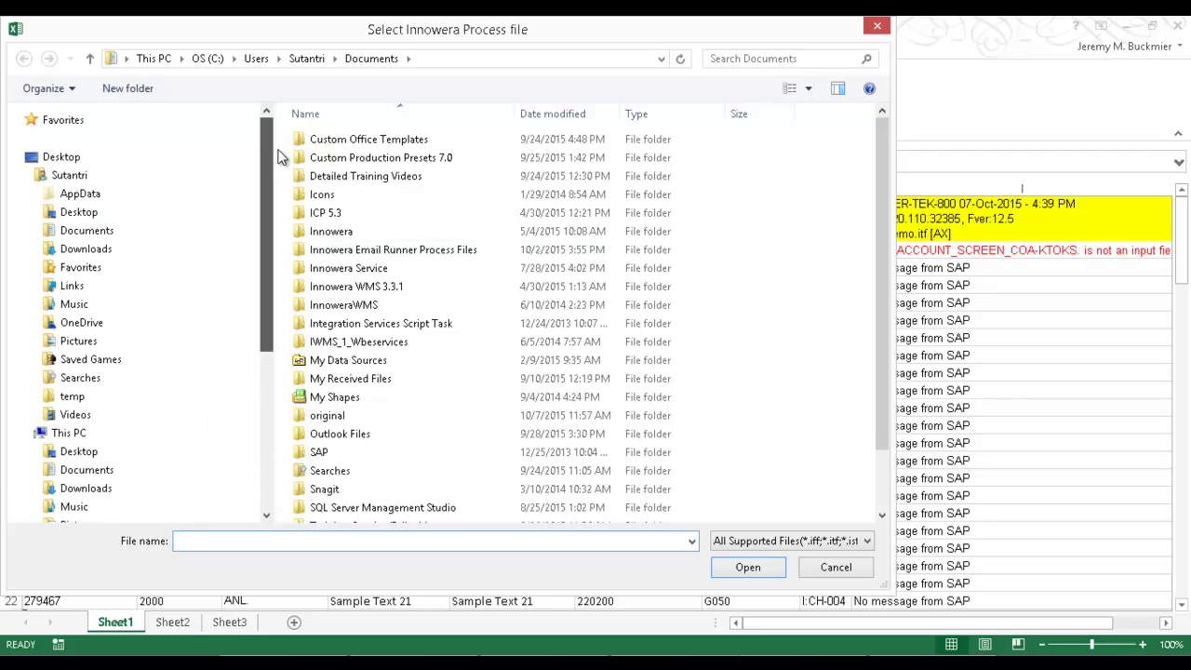
click(101, 232)
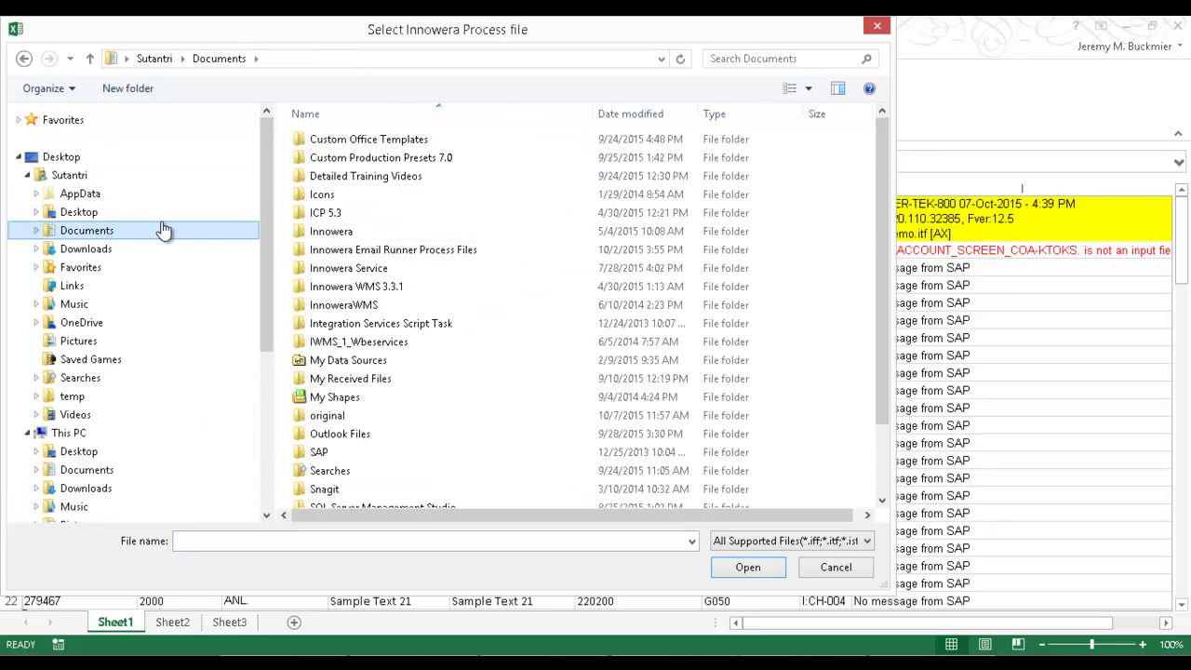
click(340, 236)
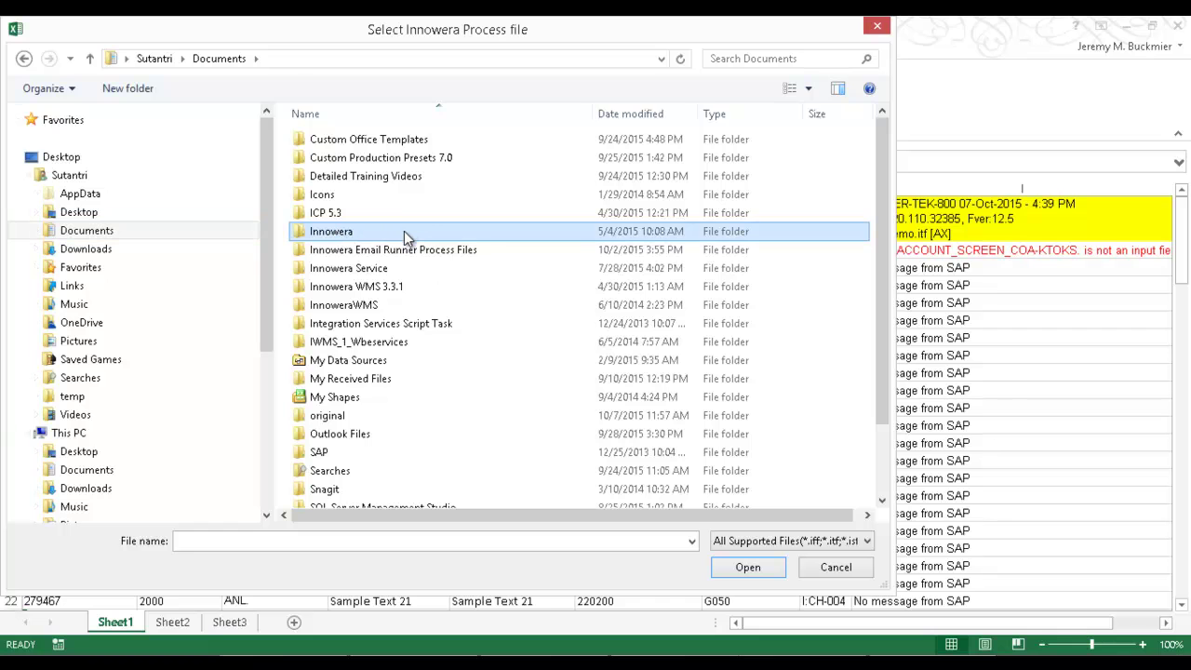
double_click(404, 230)
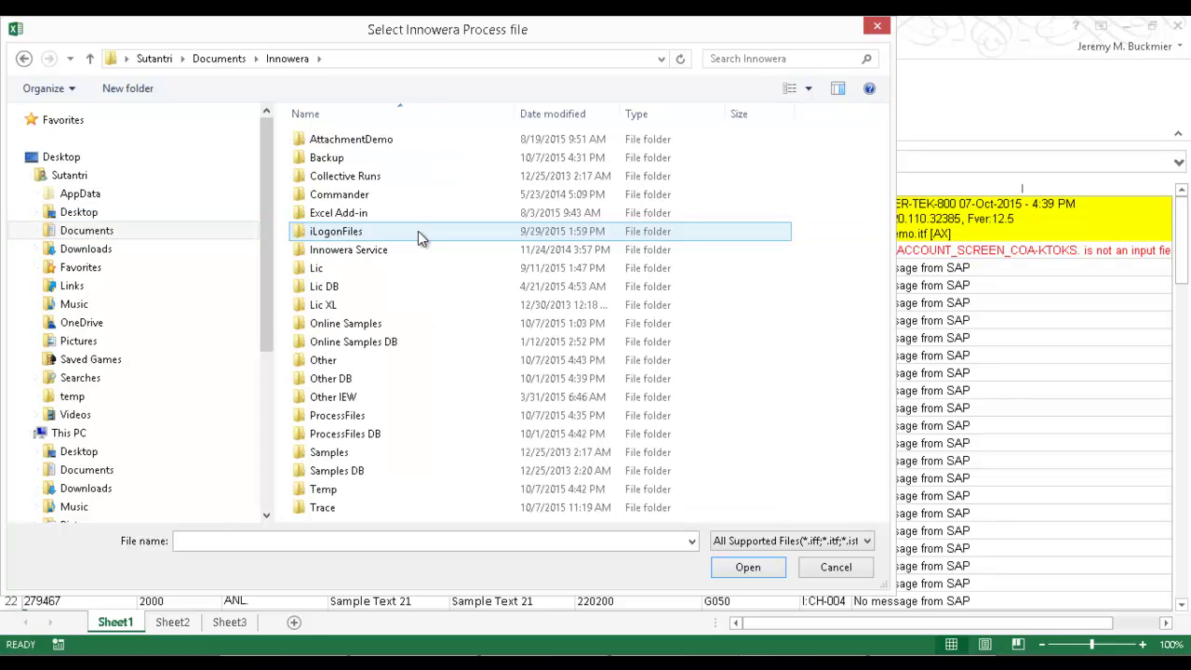
double_click(375, 414)
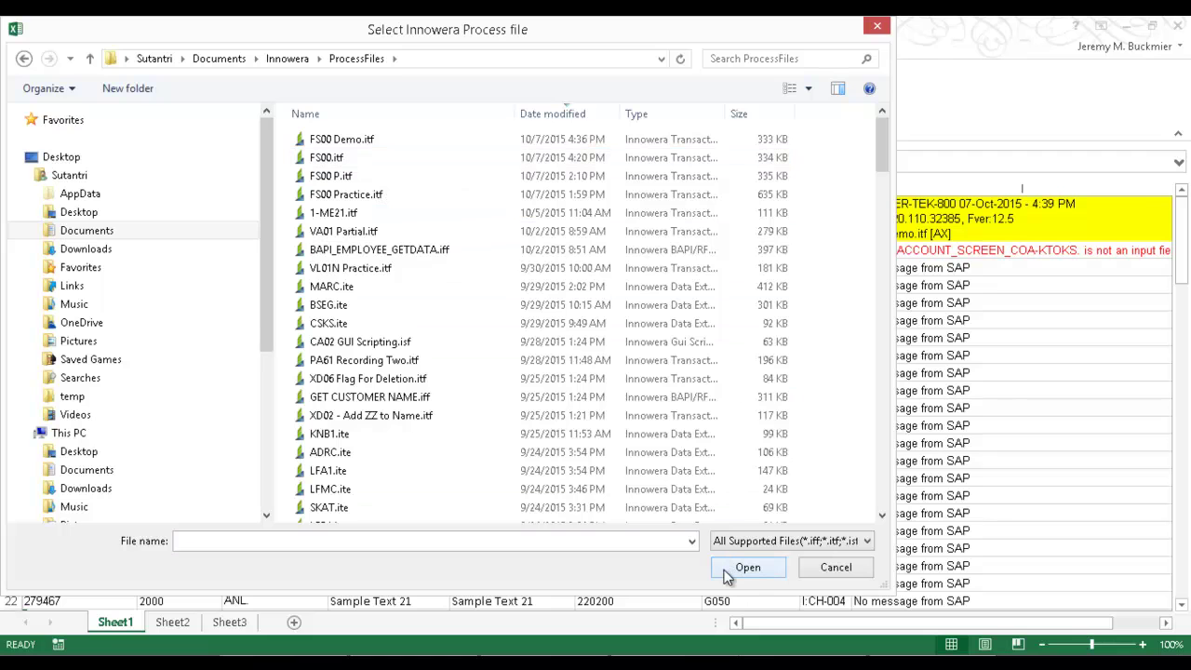
click(349, 181)
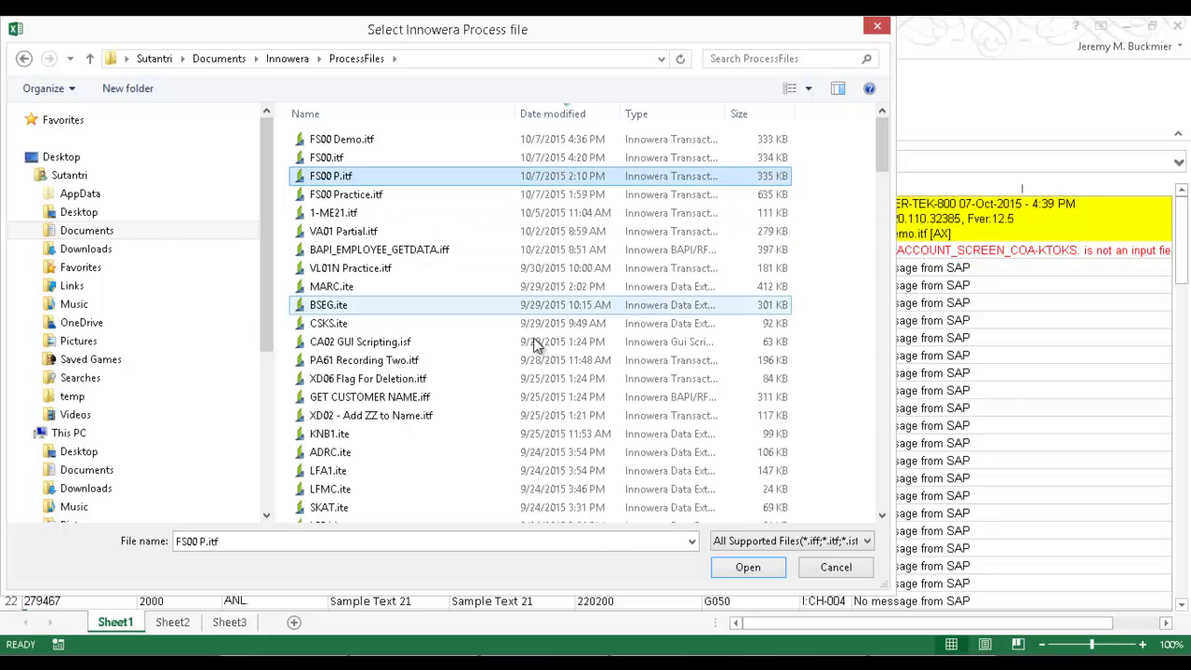
click(747, 566)
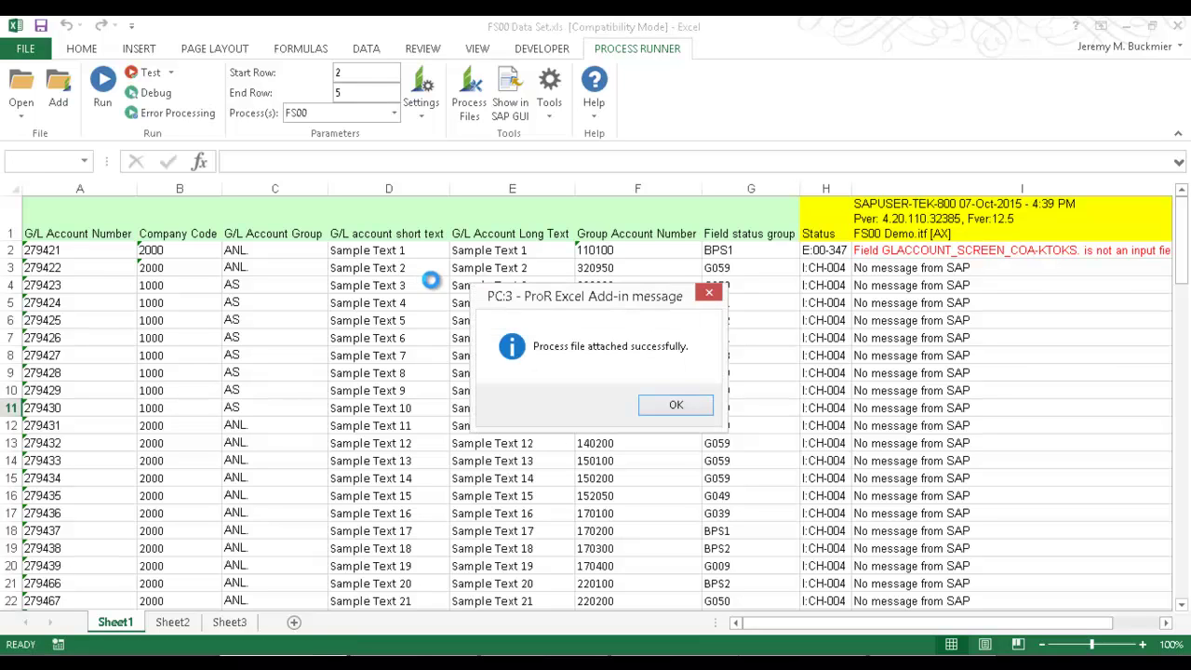
click(675, 406)
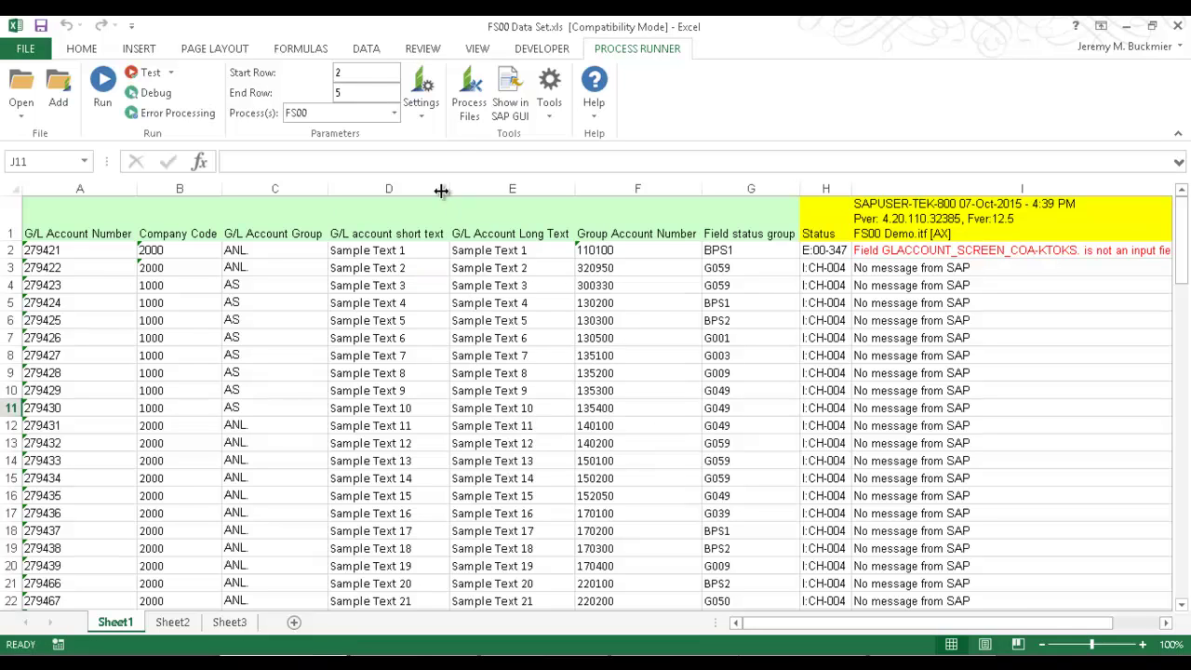
click(394, 112)
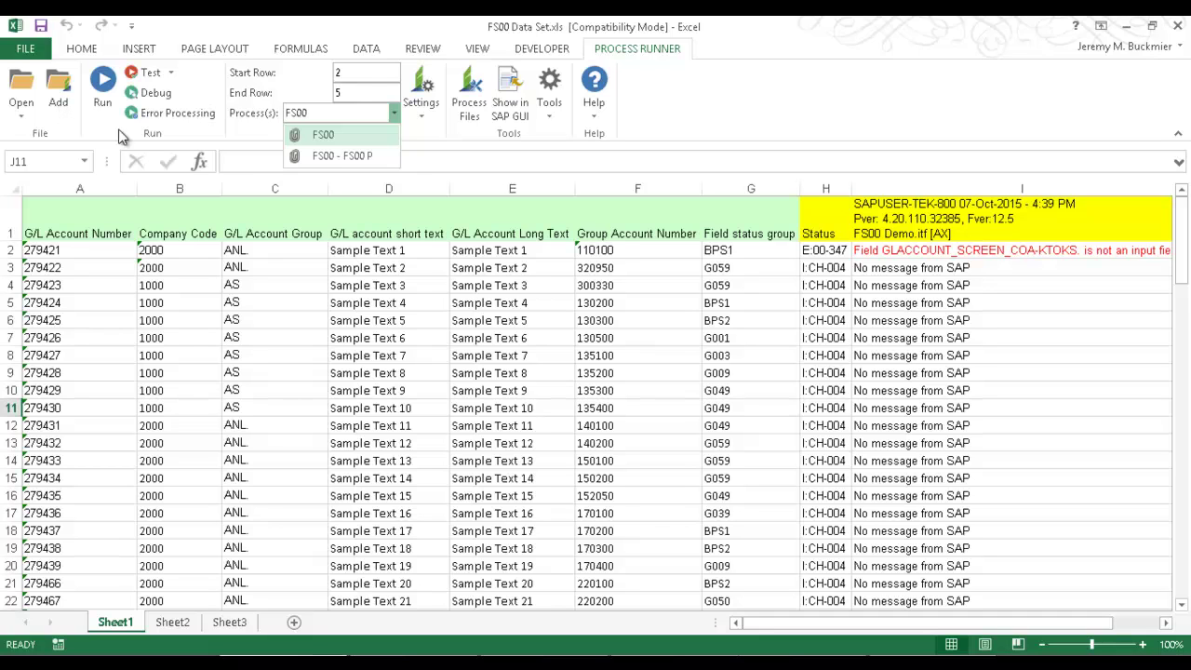
click(325, 158)
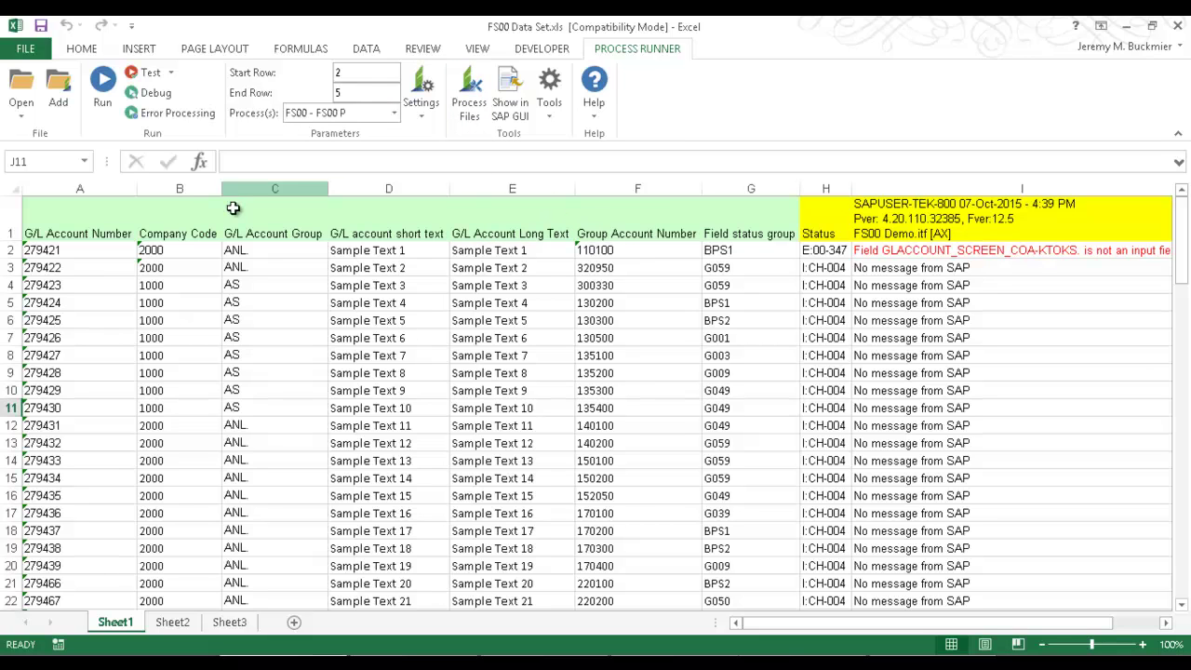
- Remove the attached FS00 - FS00 P process file from the workbook
click(460, 115)
click(408, 337)
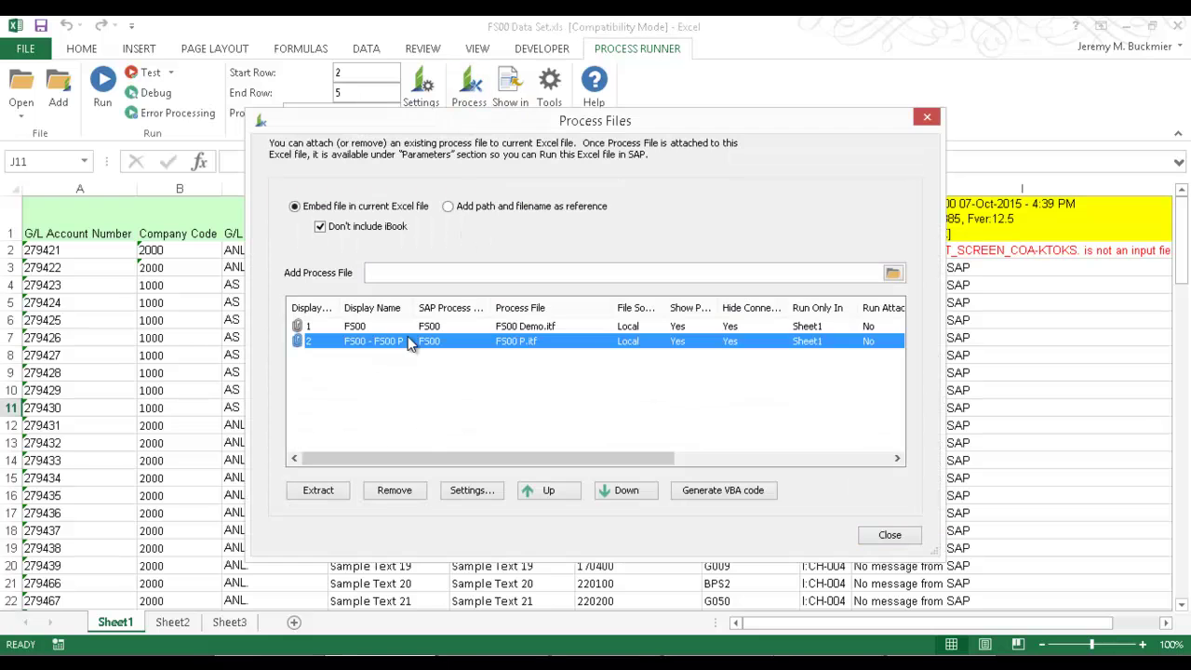
click(409, 494)
click(676, 421)
click(886, 538)
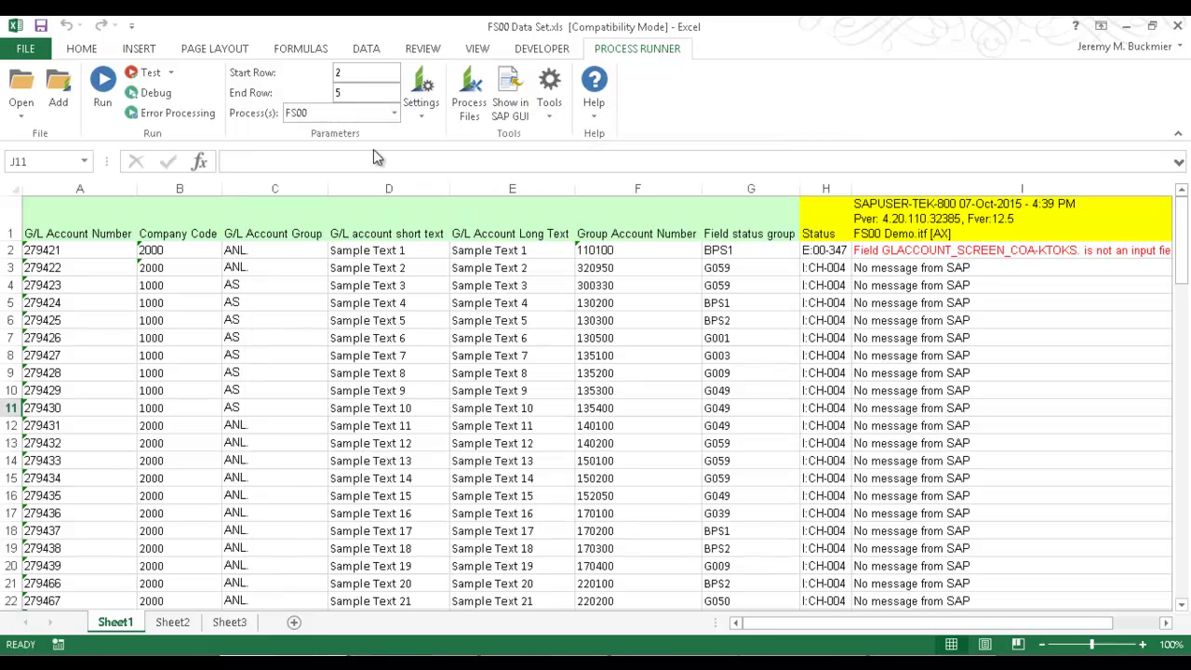
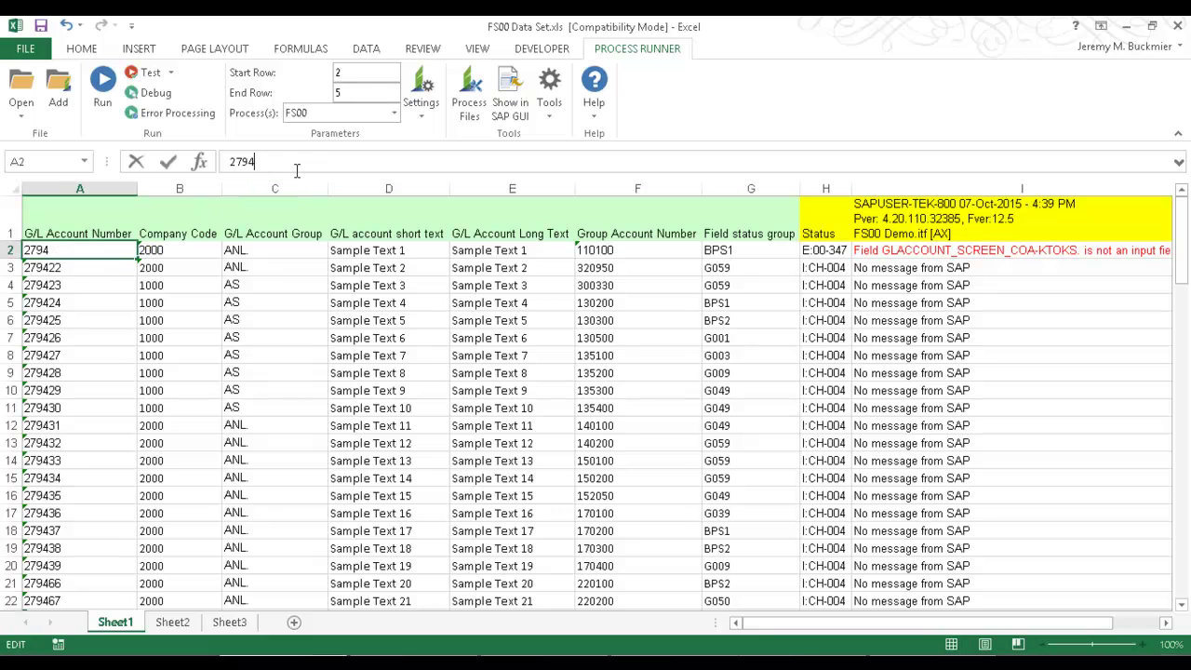
- Replace the last two digits of the G/L account numbers in cells A2 and A3 to make new account numbers
text(71)
key(Return)
click(290, 164)
key(BackSpace)
key(BackSpace)
text(73)
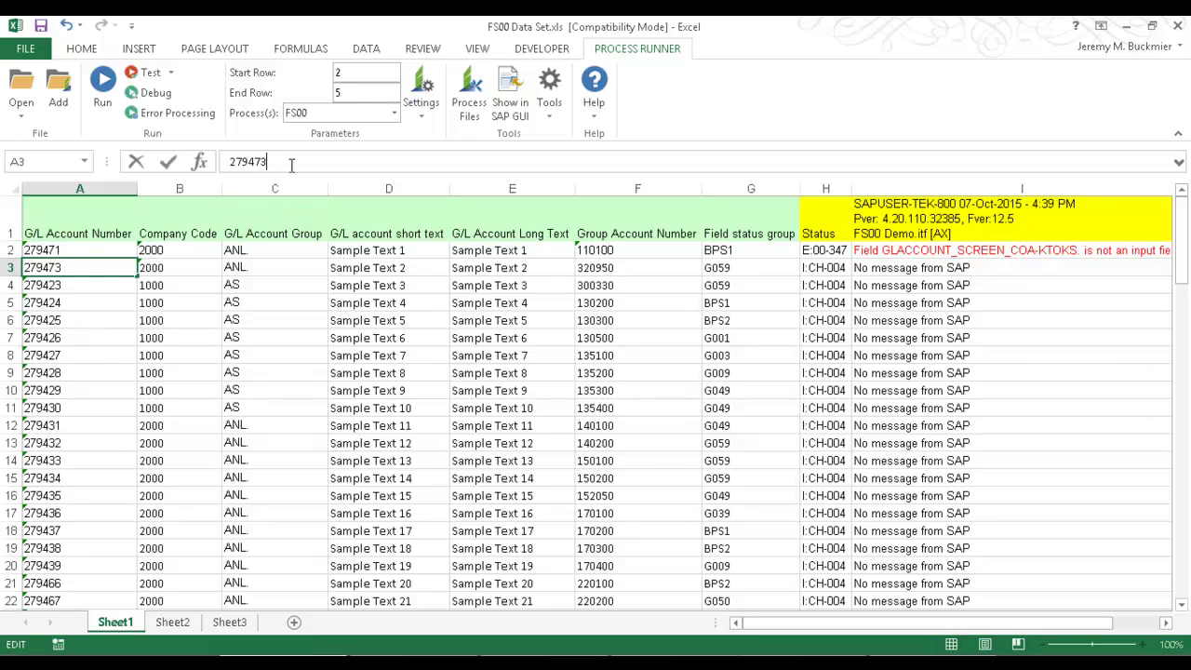
key(Return)
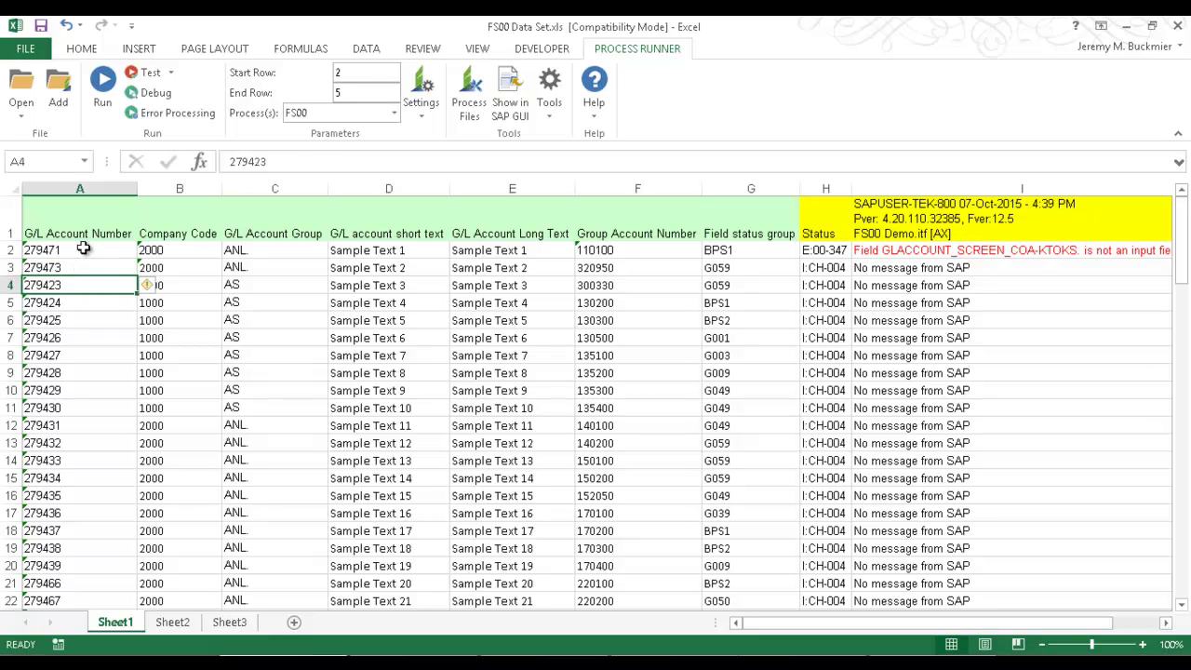
- Set the end row of the FS00 run to 3
click(84, 249)
click(354, 93)
key(BackSpace)
text(3)
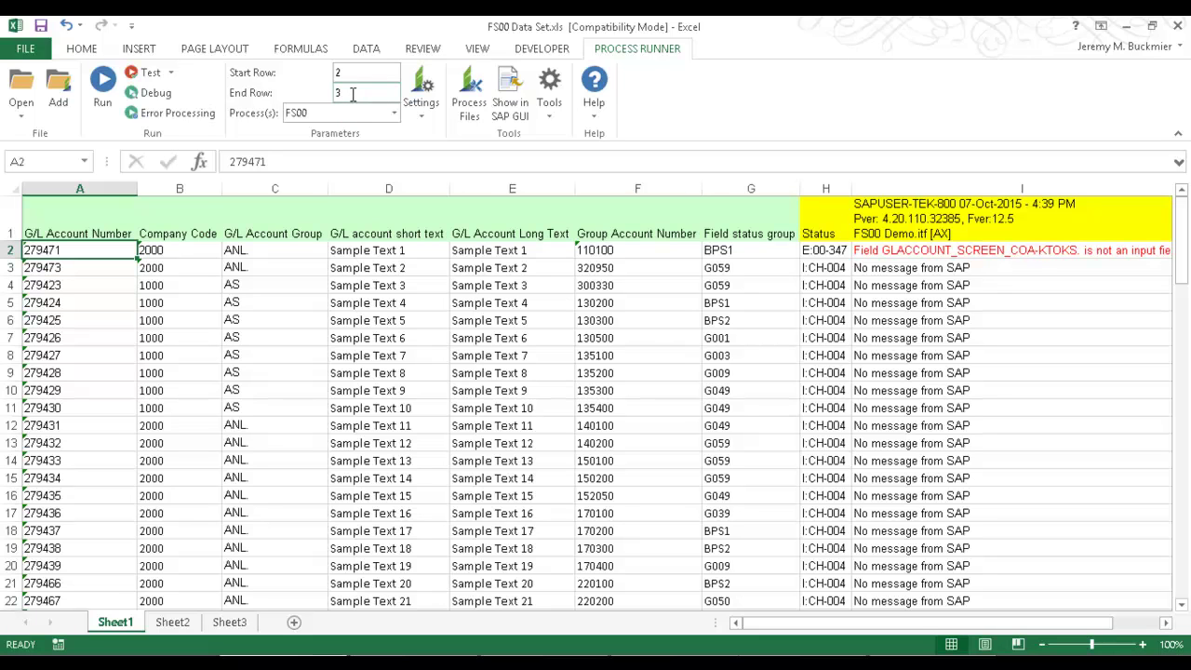
key(Return)
- Delete the entire Status and log message columns H and I from Sheet1
drag(838, 206, 931, 359)
right_click(925, 293)
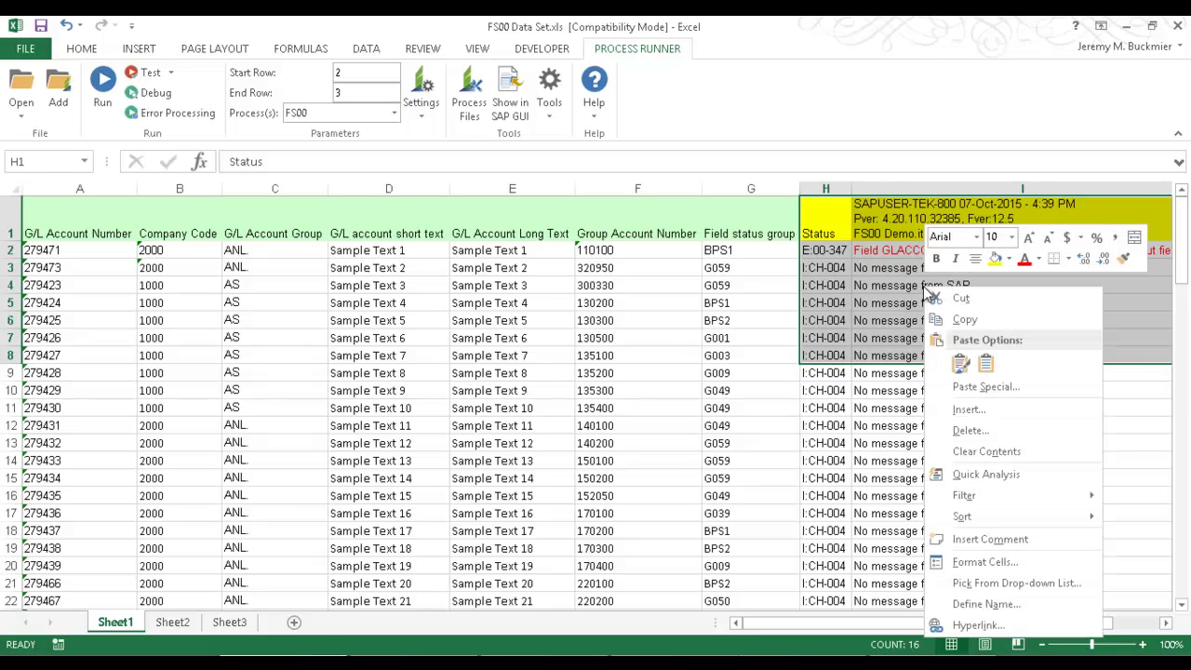
click(972, 431)
click(930, 444)
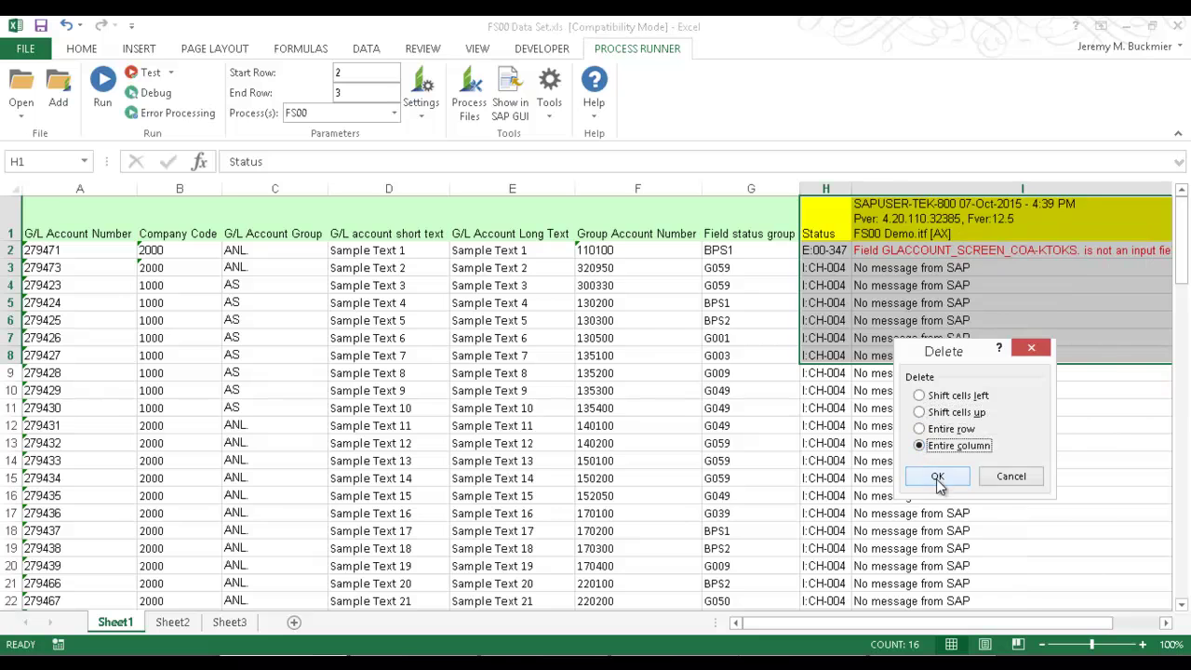
click(937, 475)
click(785, 330)
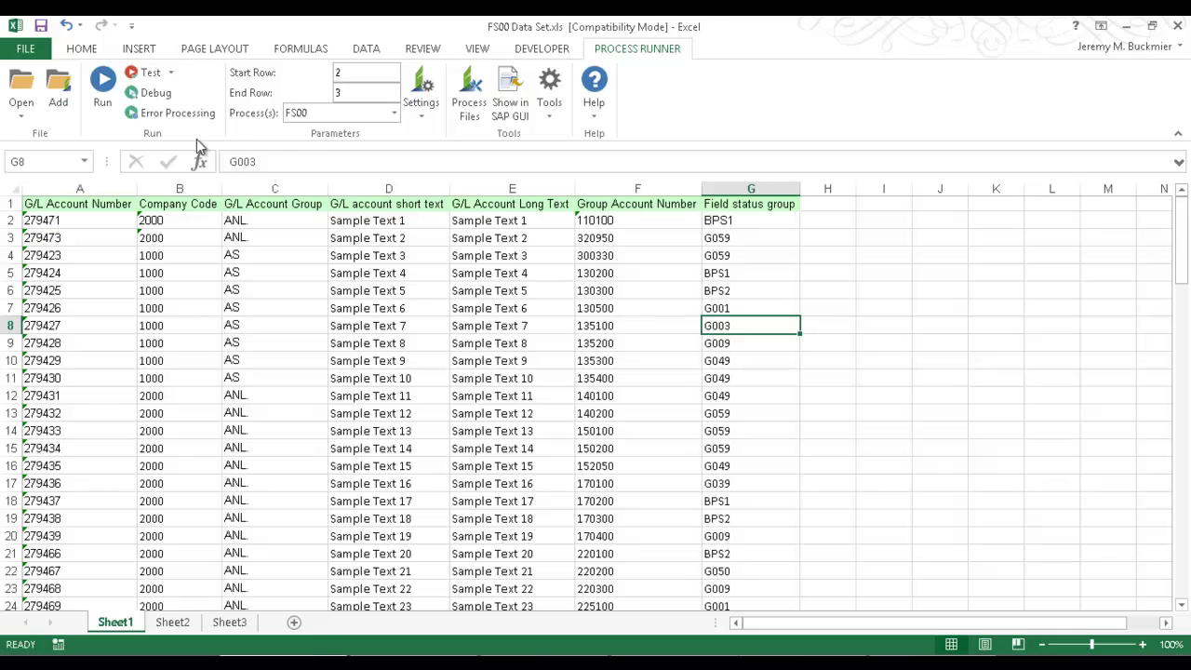
- Run the FS00 process from the Excel add-in, logging on to Local_i47 in client 800 with the account password
click(104, 84)
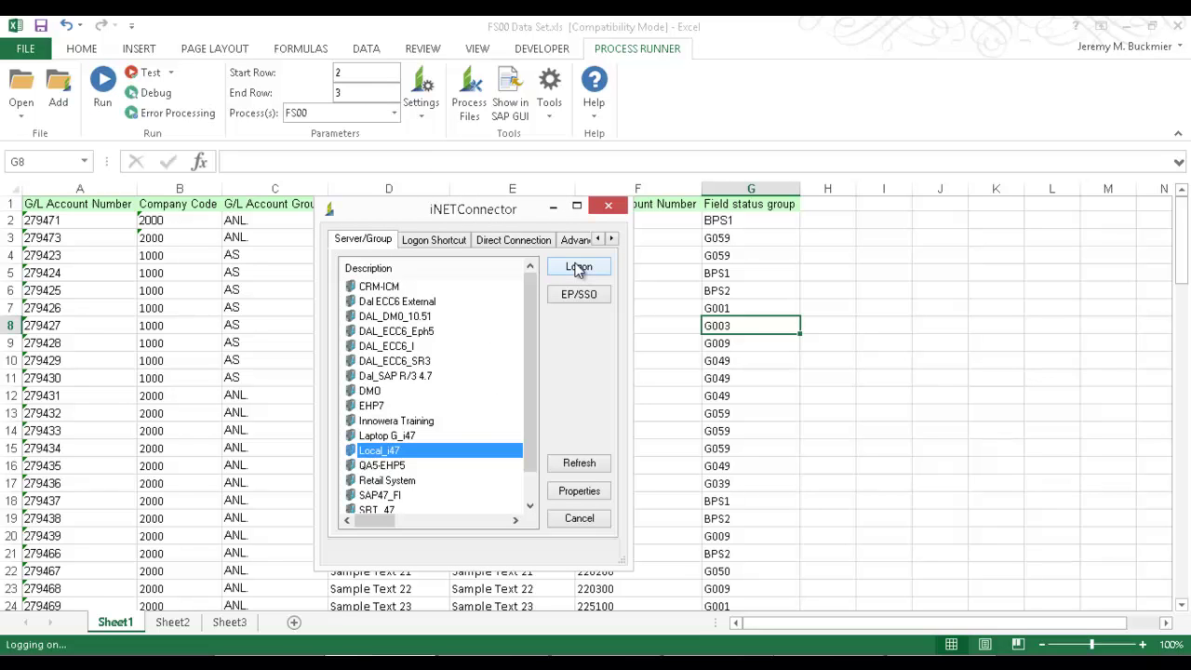
click(594, 268)
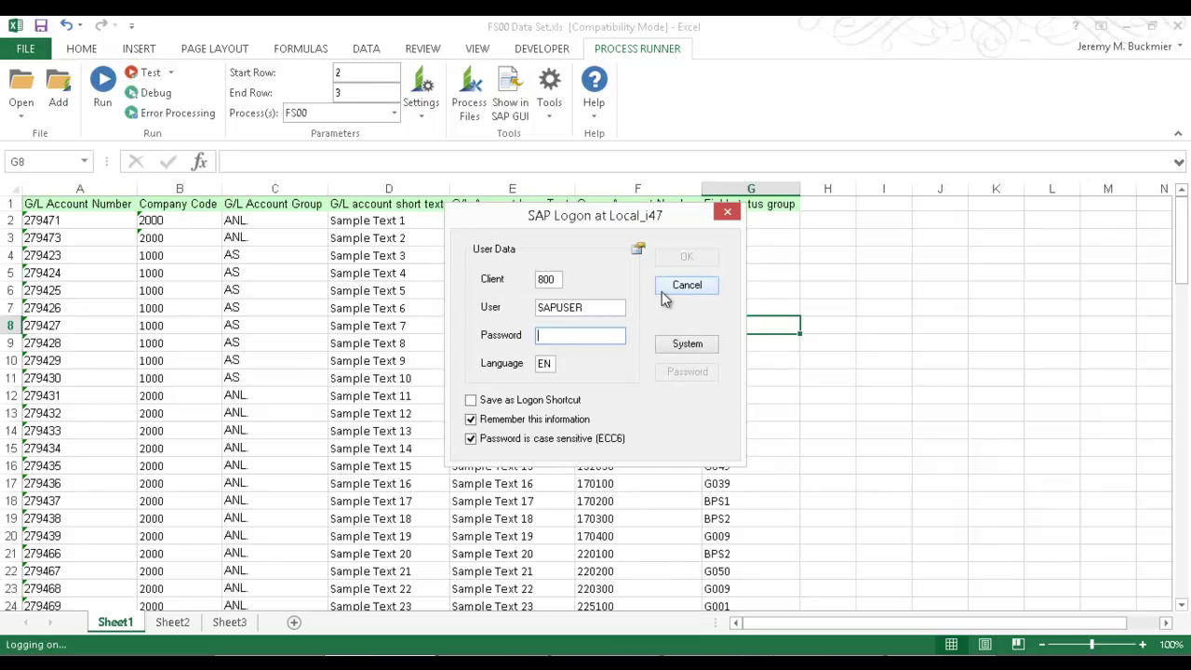
text(***)
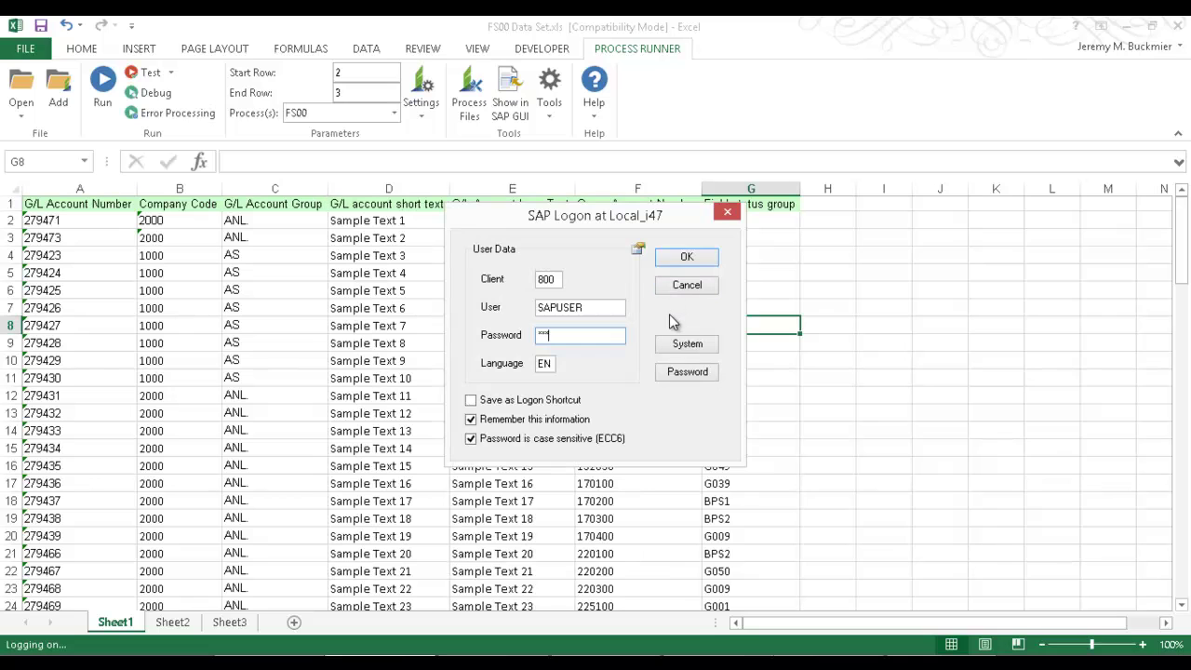
click(687, 257)
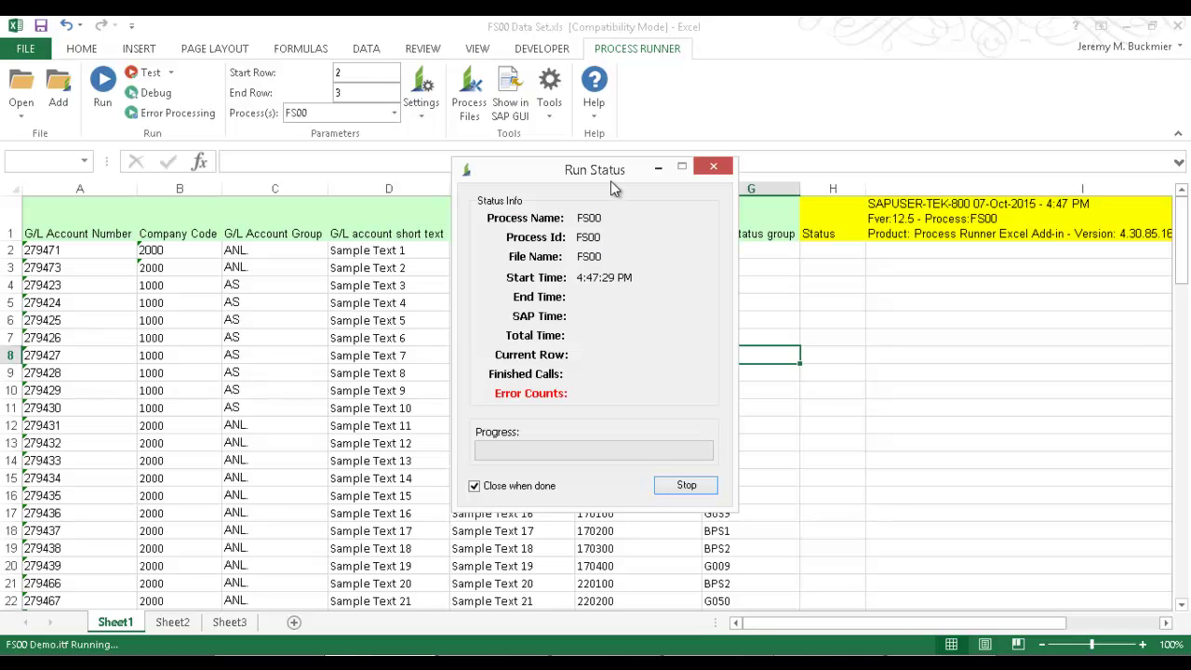
drag(614, 179, 243, 284)
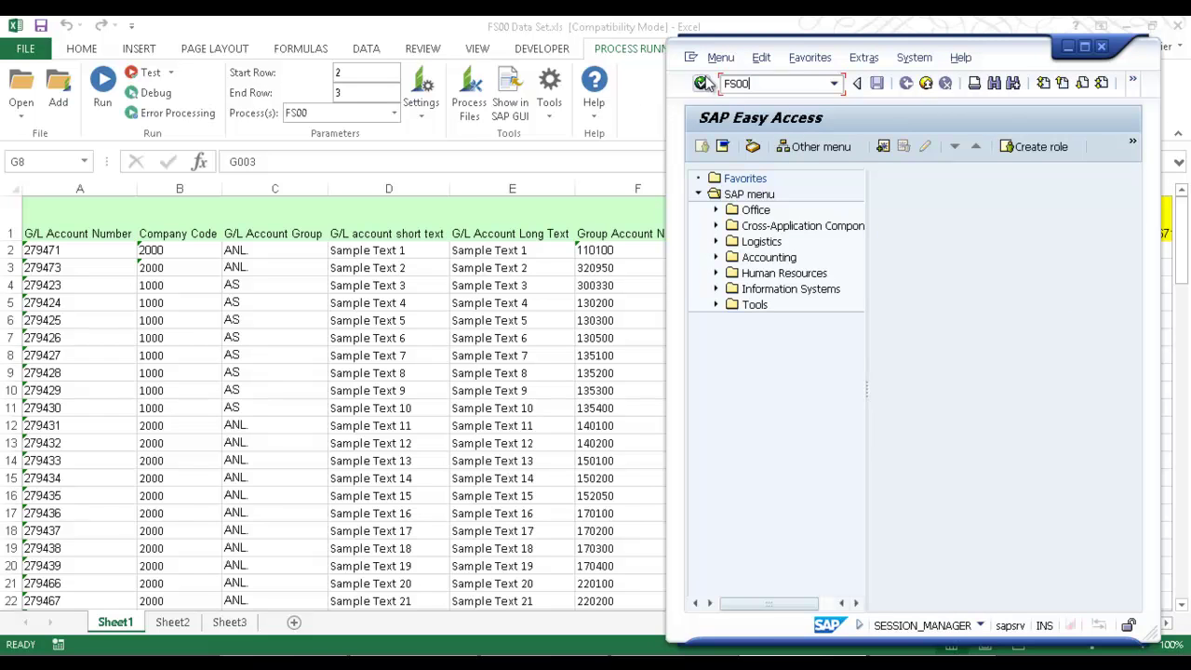
- Display the new G/L account from spreadsheet row 2 in FS00 for company code 2000, and close the SAP session
click(845, 179)
key(BackSpace)
key(BackSpace)
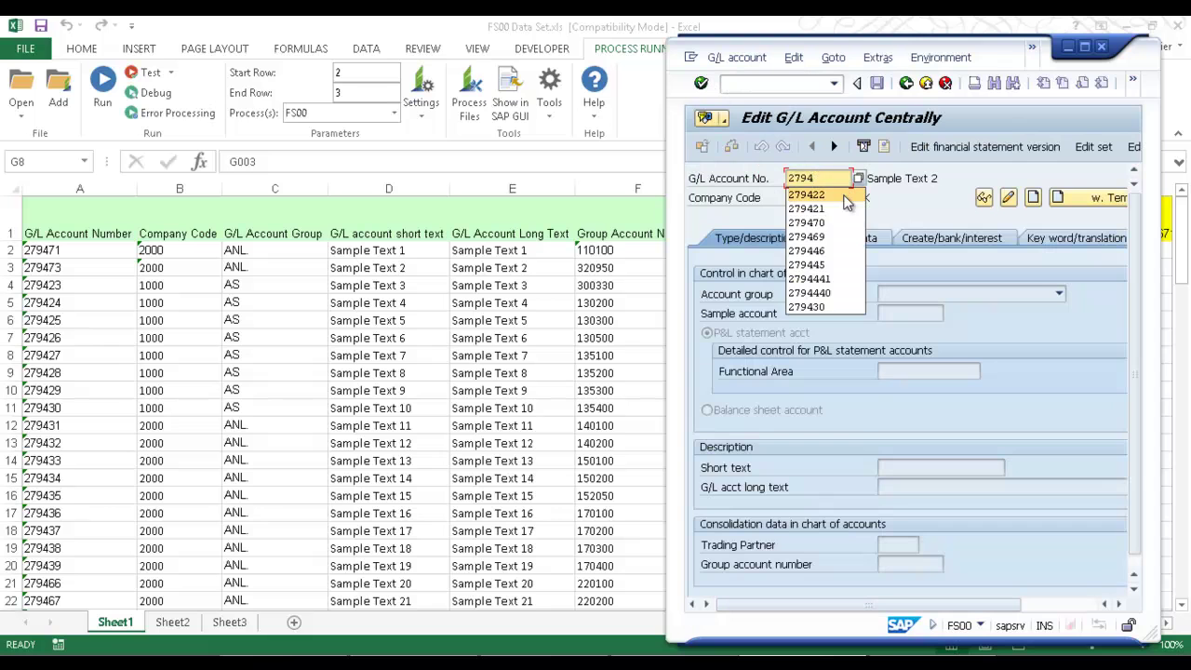
text(71)
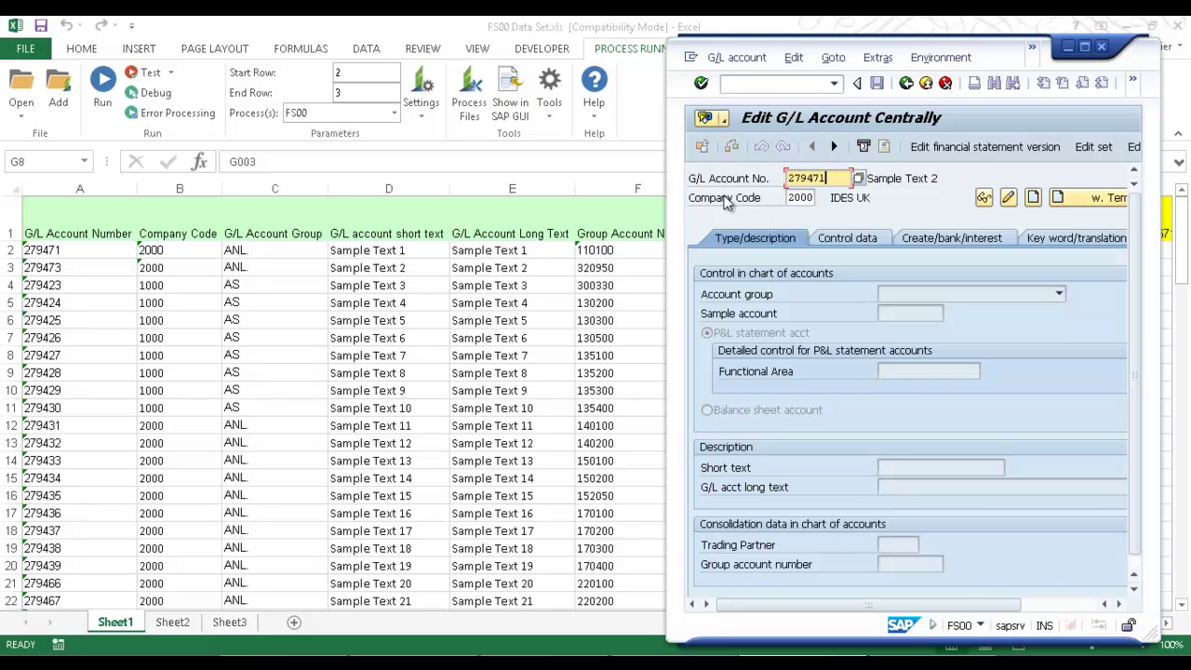
click(701, 85)
click(983, 198)
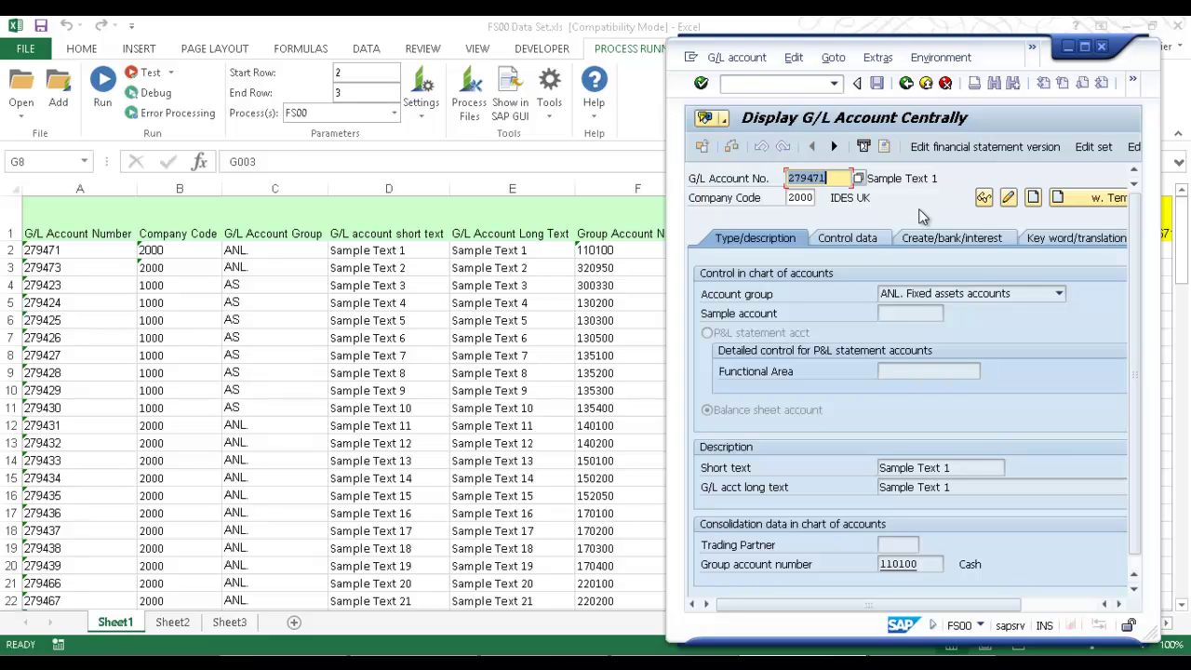
click(1101, 47)
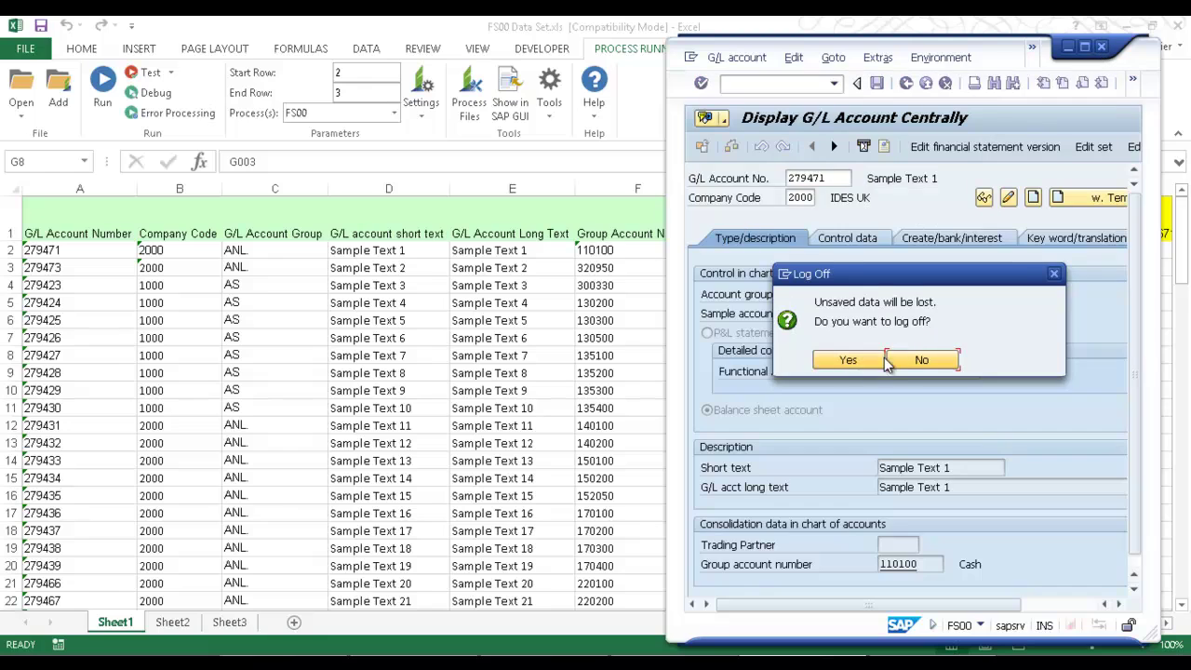